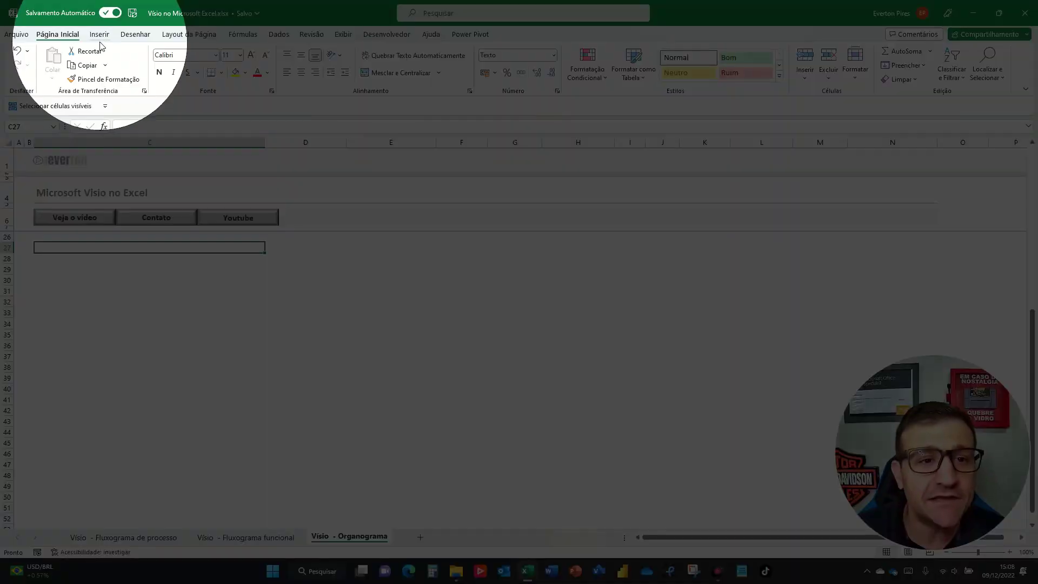
# Insert a Visio Data Visualizer add-in onto the Excel sheet.
pyautogui.click(100, 36)
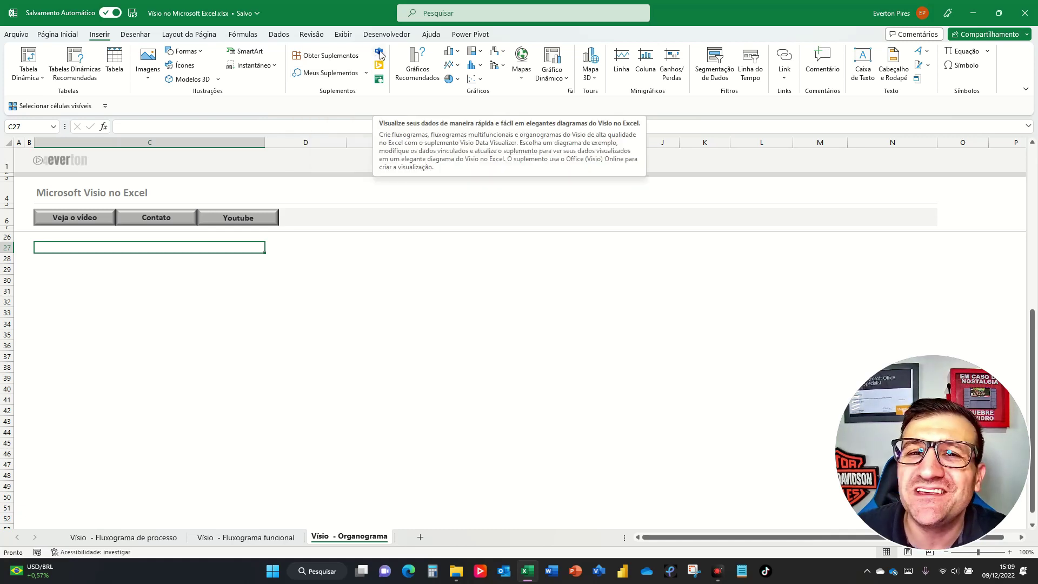
pyautogui.click(380, 52)
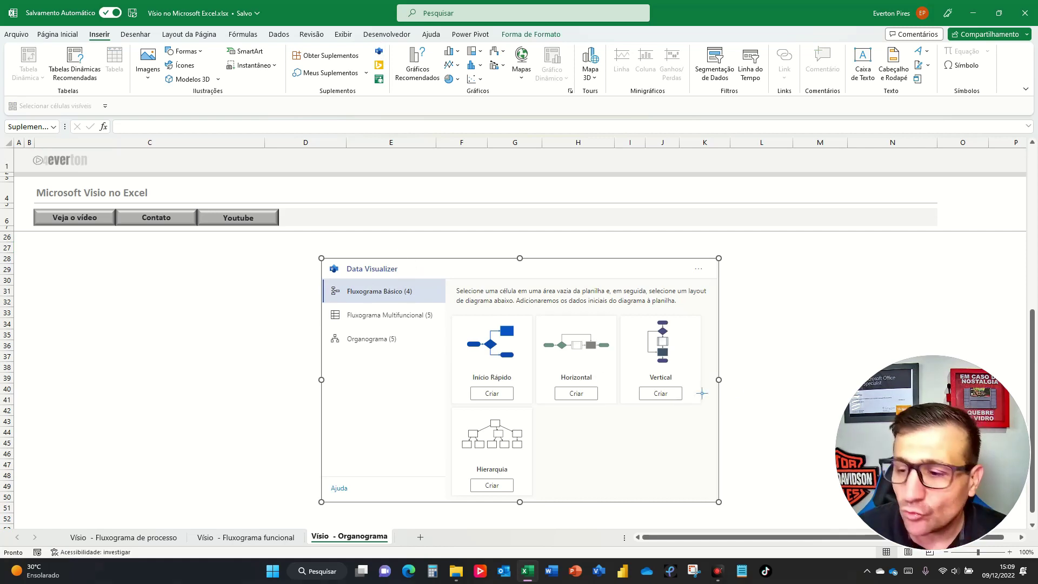
pyautogui.moveTo(318, 273); pyautogui.dragTo(460, 310)
pyautogui.moveTo(313, 295); pyautogui.dragTo(457, 330)
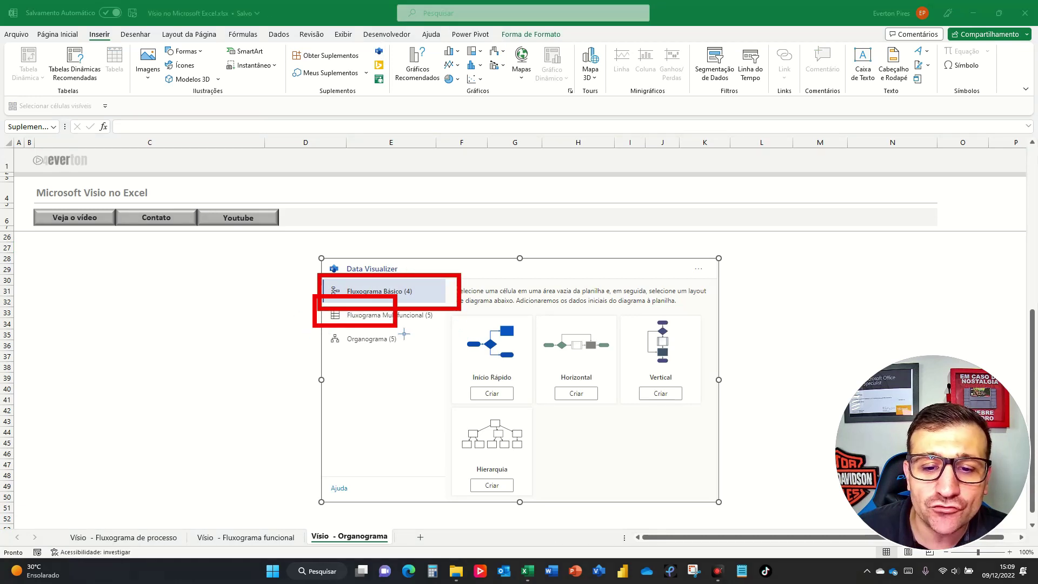
pyautogui.moveTo(301, 326); pyautogui.dragTo(441, 357)
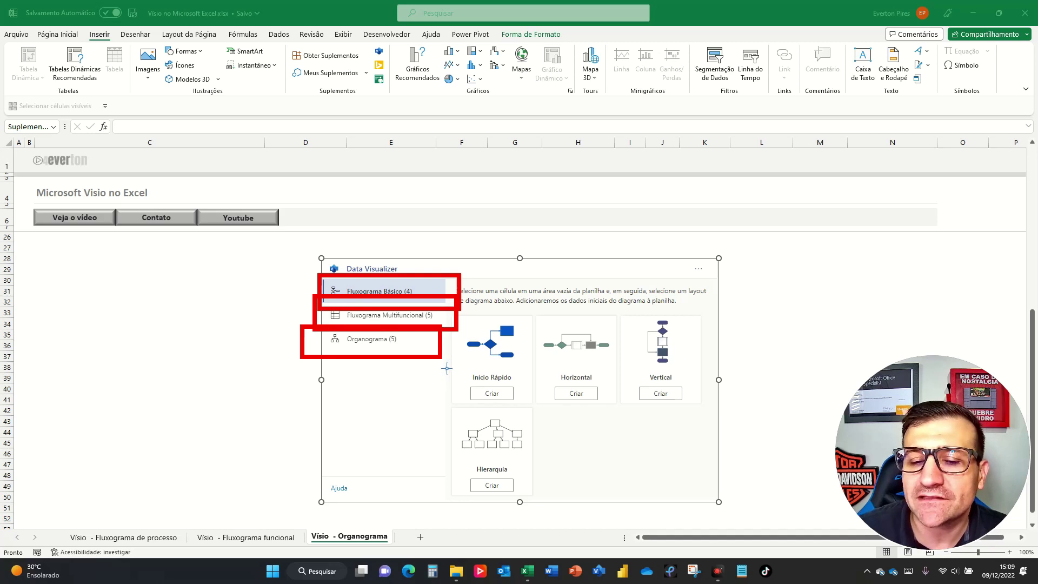
# Show the Organograma layouts: Início Rápido, Vertical, Horizontal, Lado a lado and Híbrido.
pyautogui.click(371, 340)
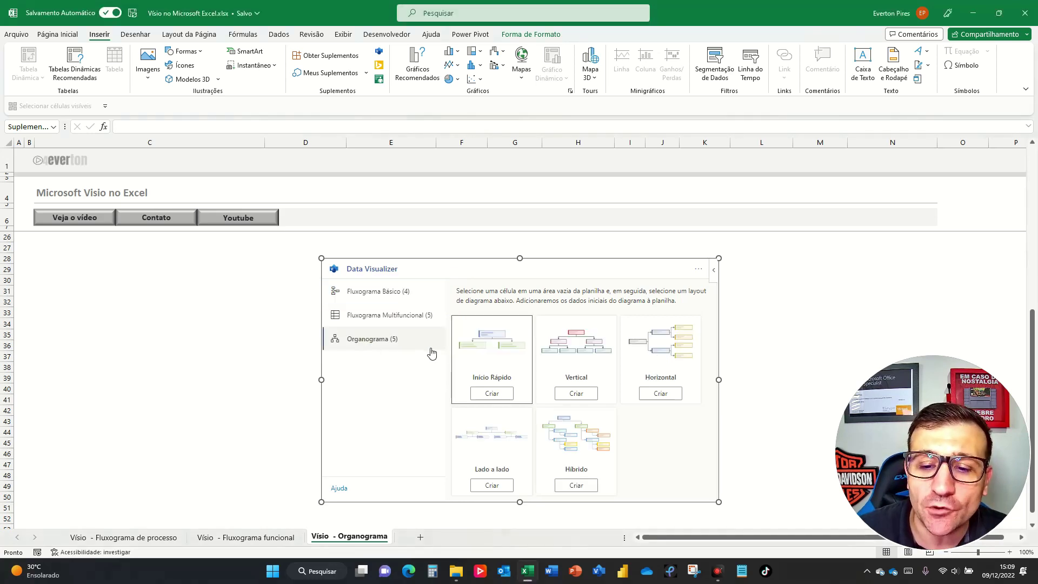
pyautogui.moveTo(445, 310); pyautogui.dragTo(539, 413)
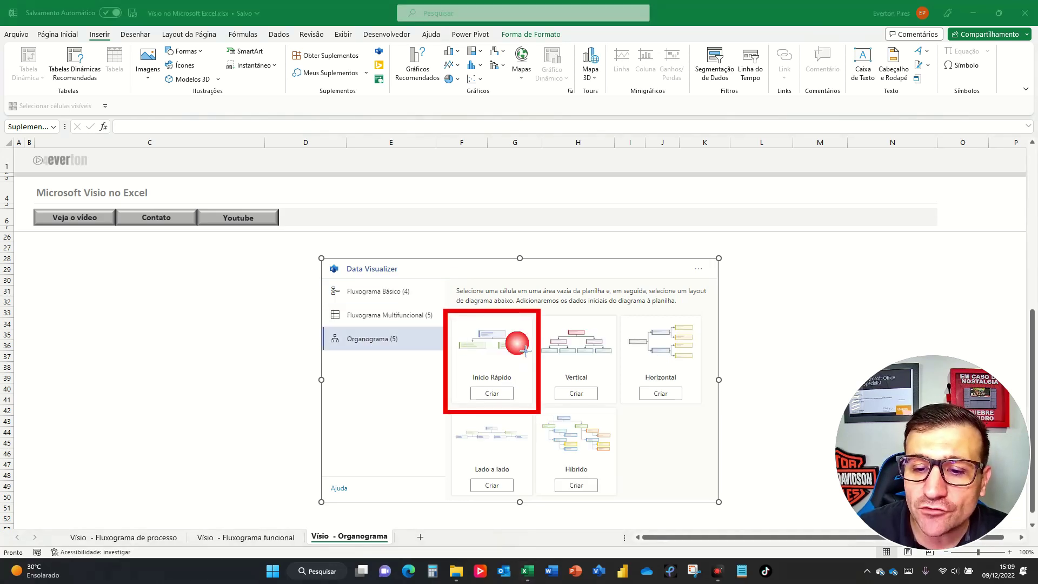
pyautogui.moveTo(540, 299); pyautogui.dragTo(617, 419)
pyautogui.moveTo(616, 287)
pyautogui.mouseDown()
pyautogui.moveTo(684, 428)
pyautogui.moveTo(717, 416)
pyautogui.mouseUp()
pyautogui.moveTo(419, 402); pyautogui.dragTo(538, 500)
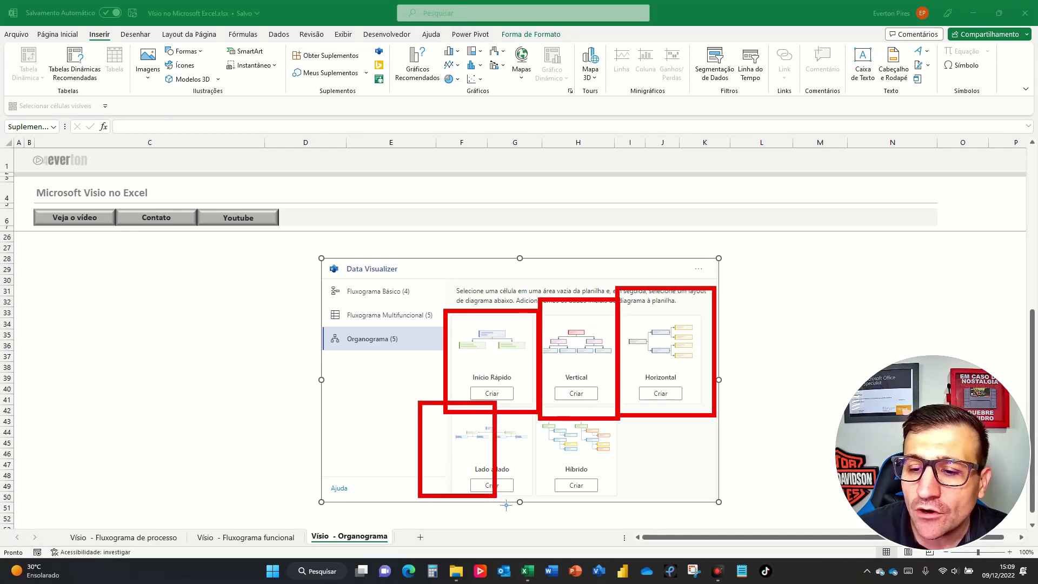
pyautogui.moveTo(538, 417); pyautogui.dragTo(643, 507)
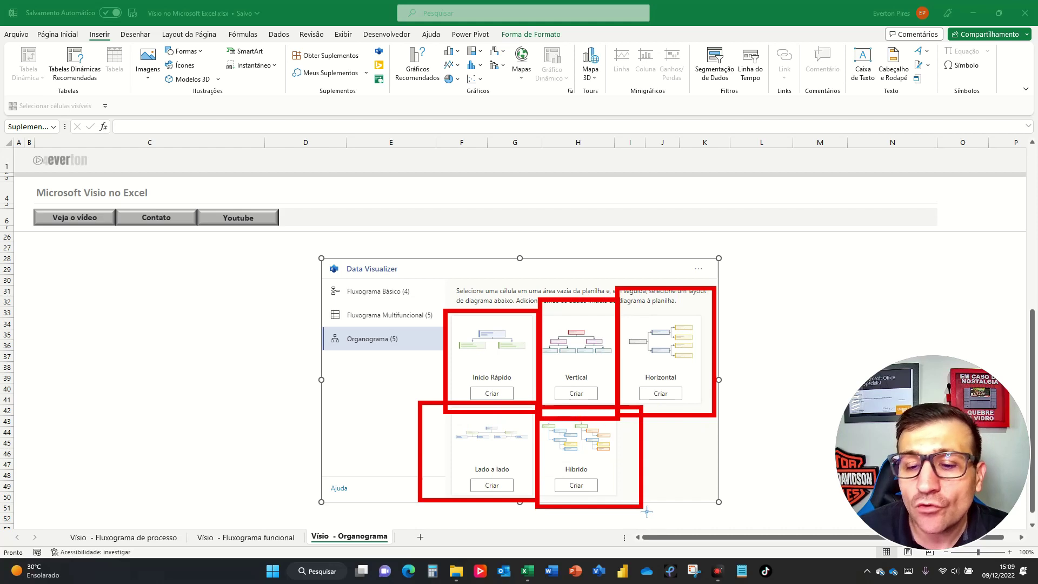
pyautogui.press('Escape')
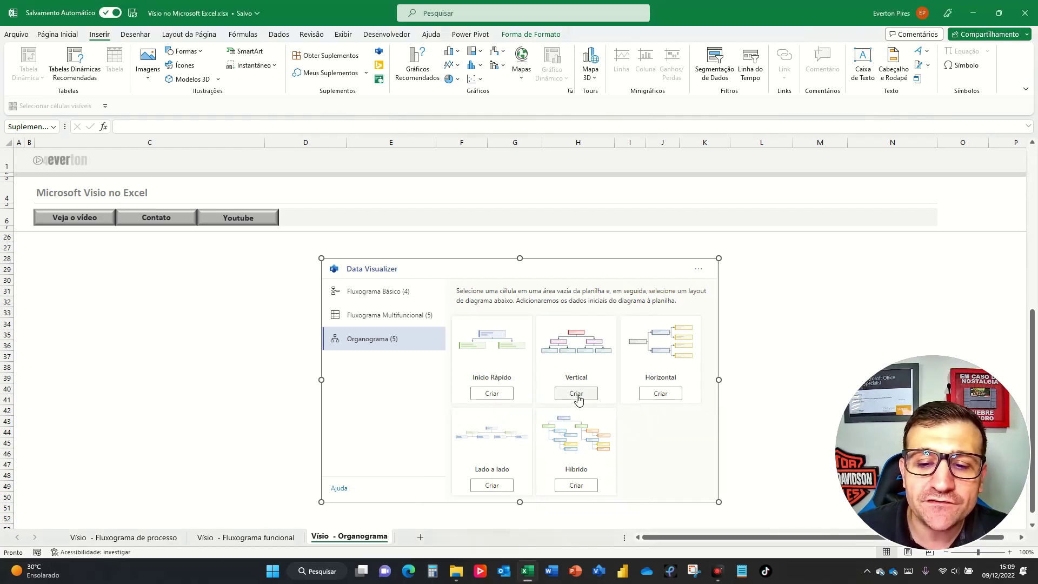
# Create a Vertical org chart with sample data and move the diagram right of the table.
pyautogui.click(576, 394)
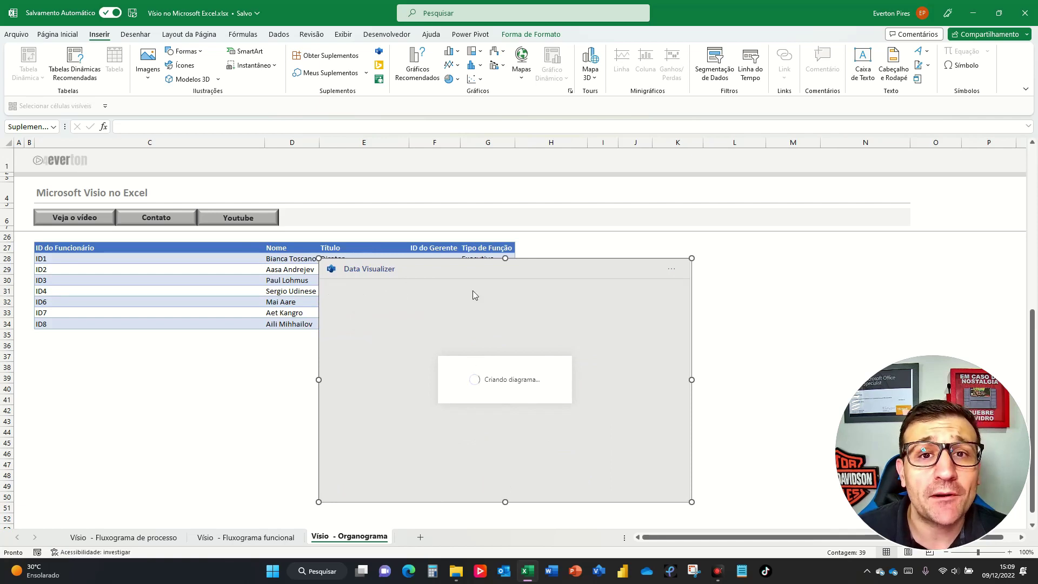
pyautogui.moveTo(541, 265); pyautogui.dragTo(774, 257)
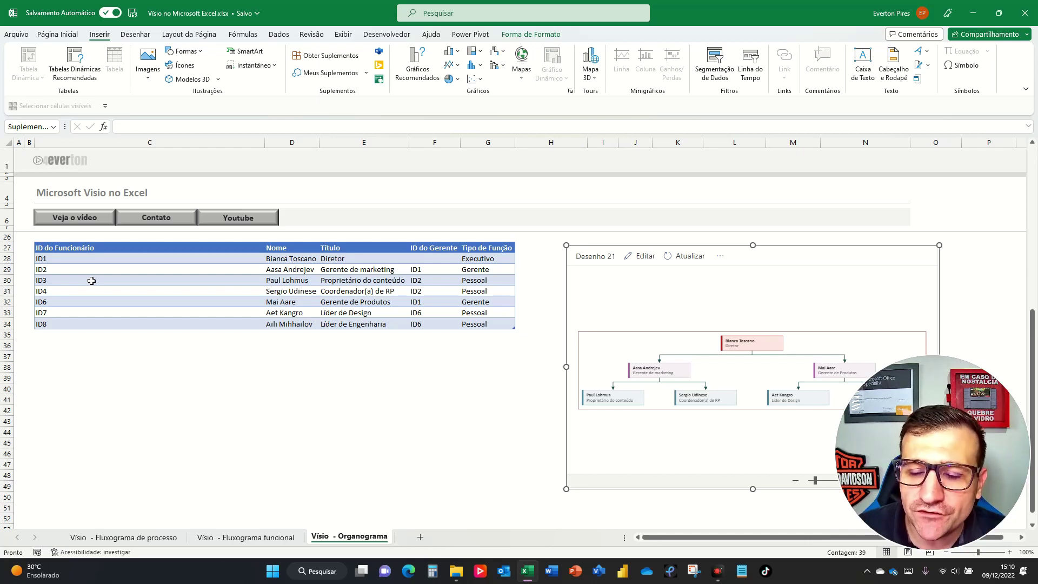
# Clear all sample employee rows below the ID1 director row.
pyautogui.press('F5')
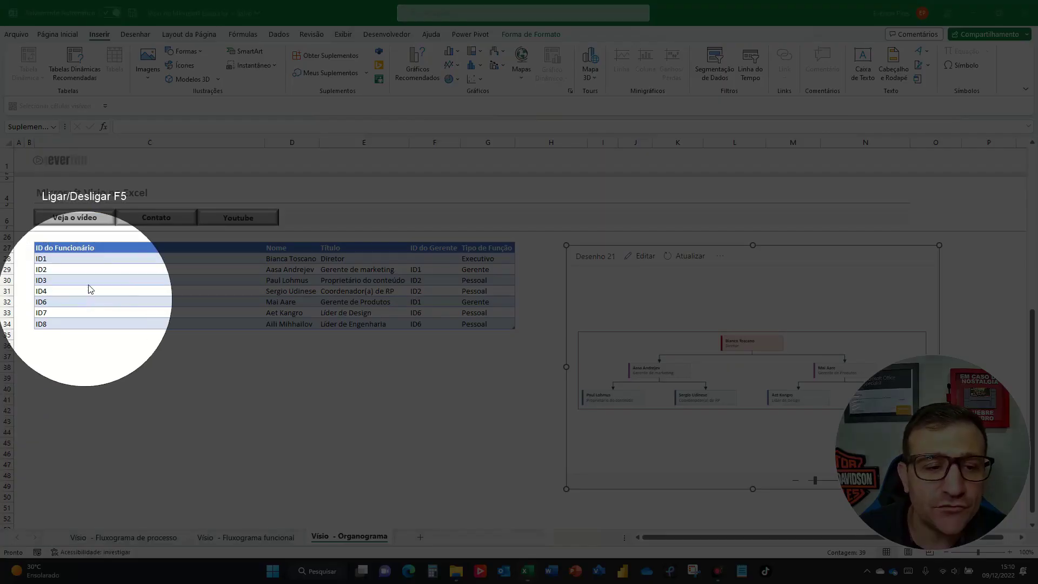
pyautogui.press('F5')
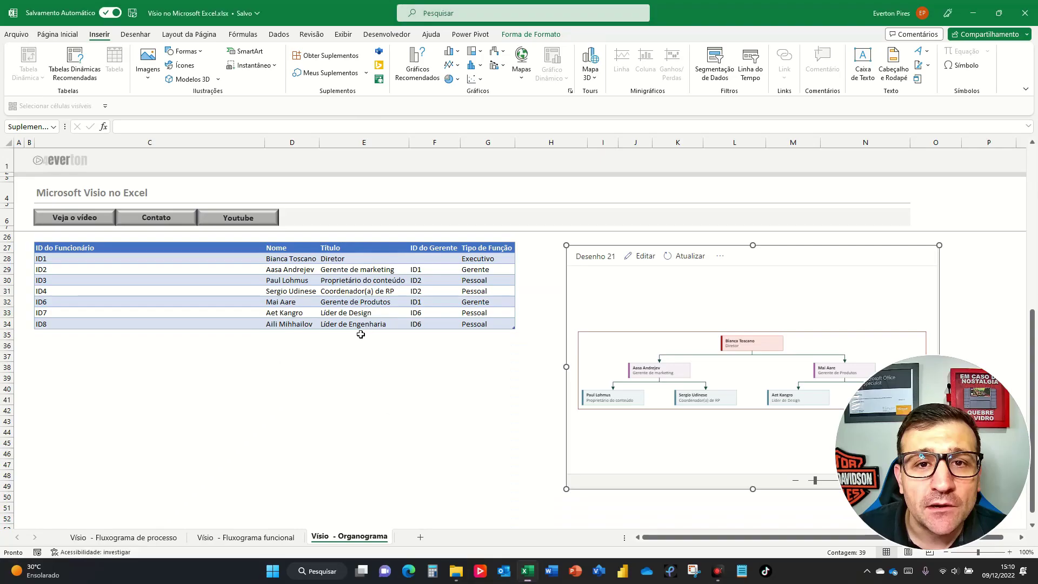
pyautogui.moveTo(81, 270); pyautogui.dragTo(492, 327)
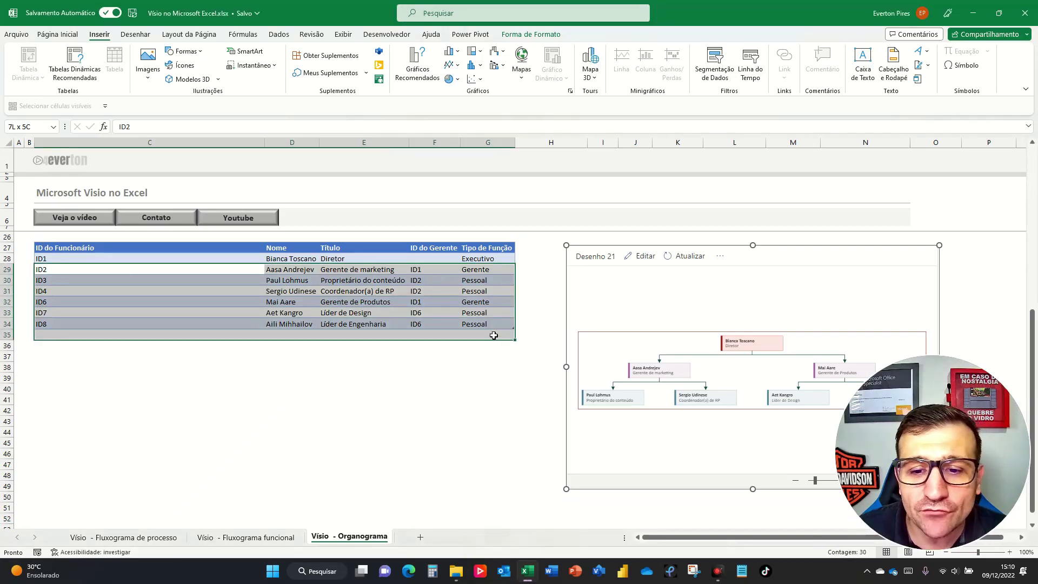
pyautogui.press('Delete')
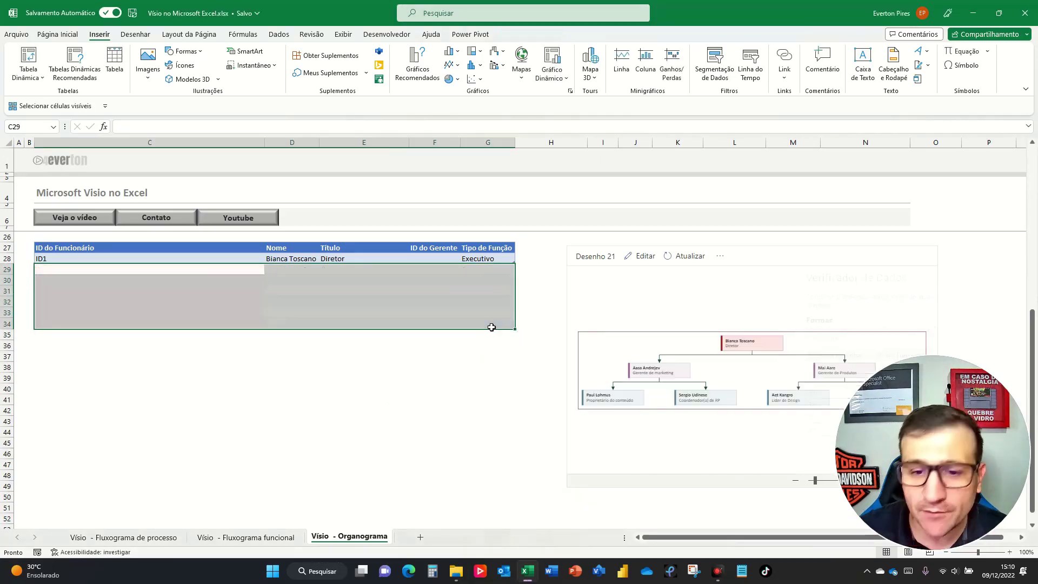
pyautogui.click(378, 368)
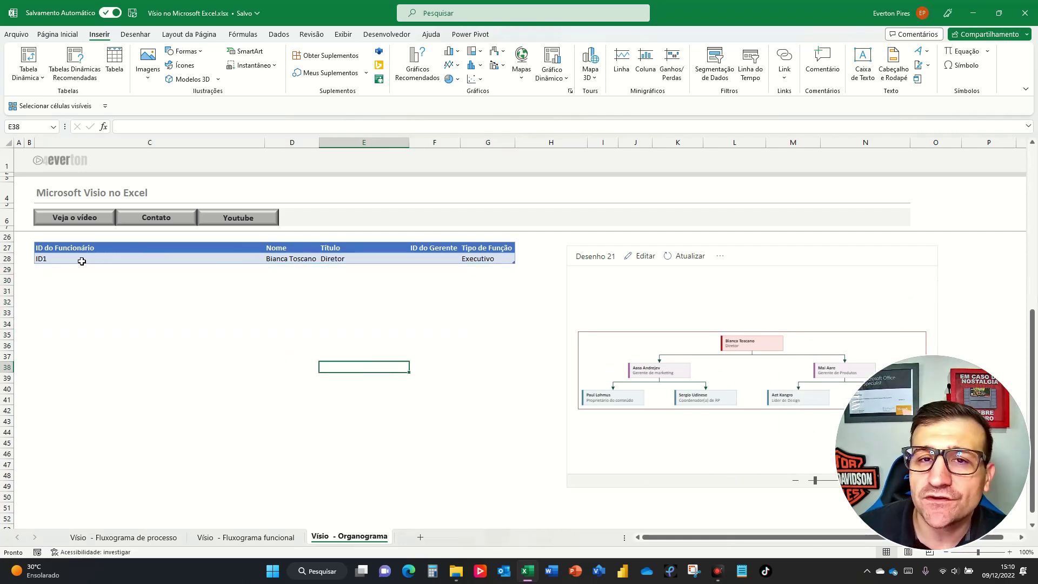
# Select the remaining ID1 row and refresh the org chart with Atualizar.
pyautogui.moveTo(82, 261); pyautogui.dragTo(499, 260)
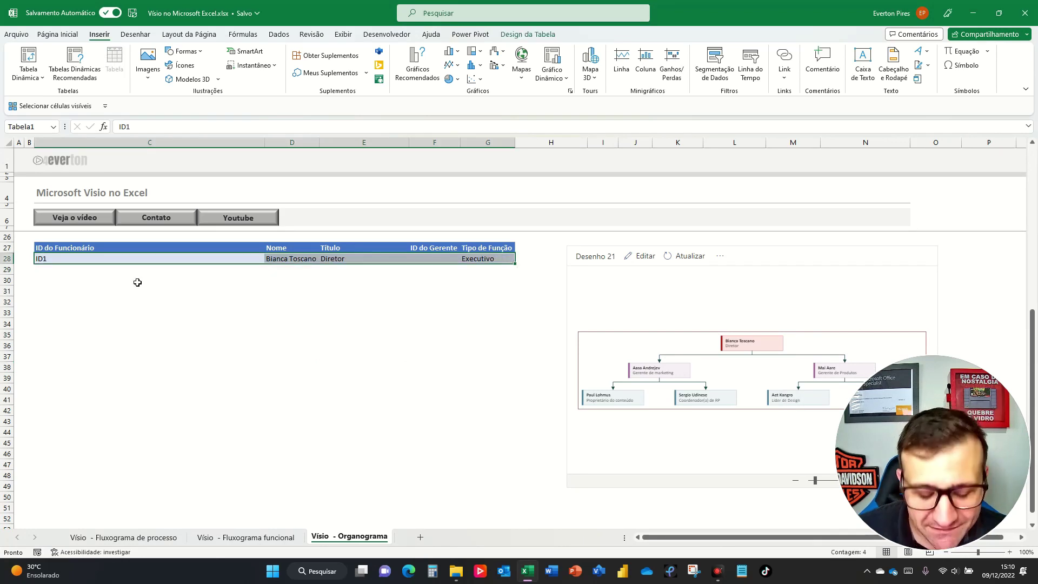
pyautogui.press('F5')
pyautogui.press('F5')
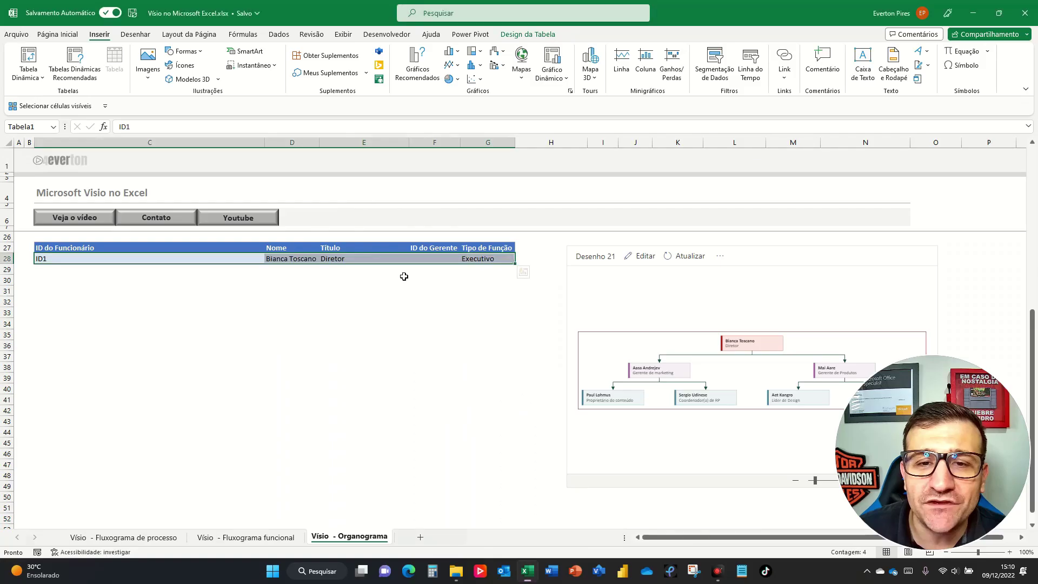
pyautogui.press('F5')
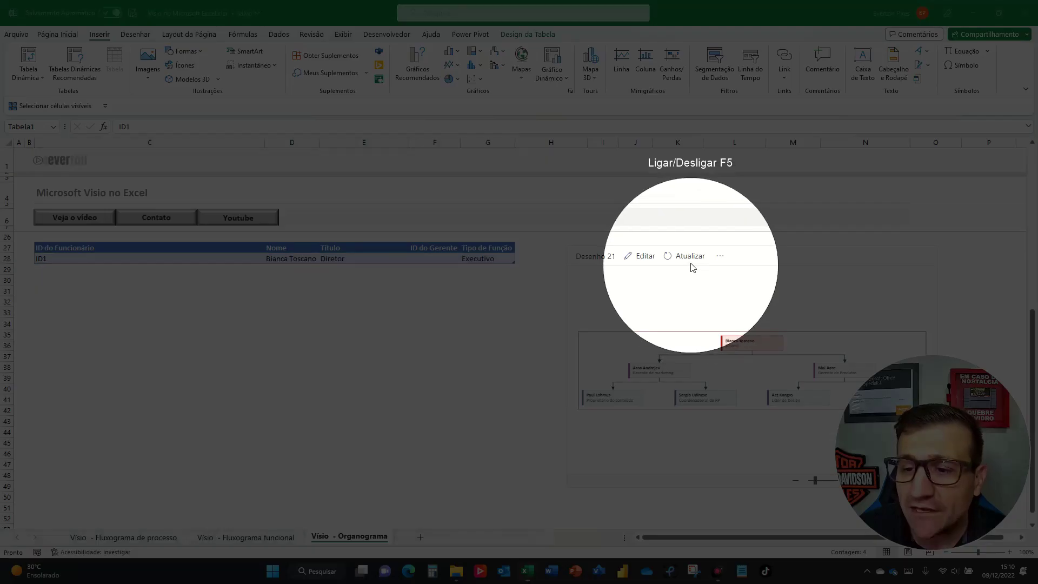
pyautogui.press('F5')
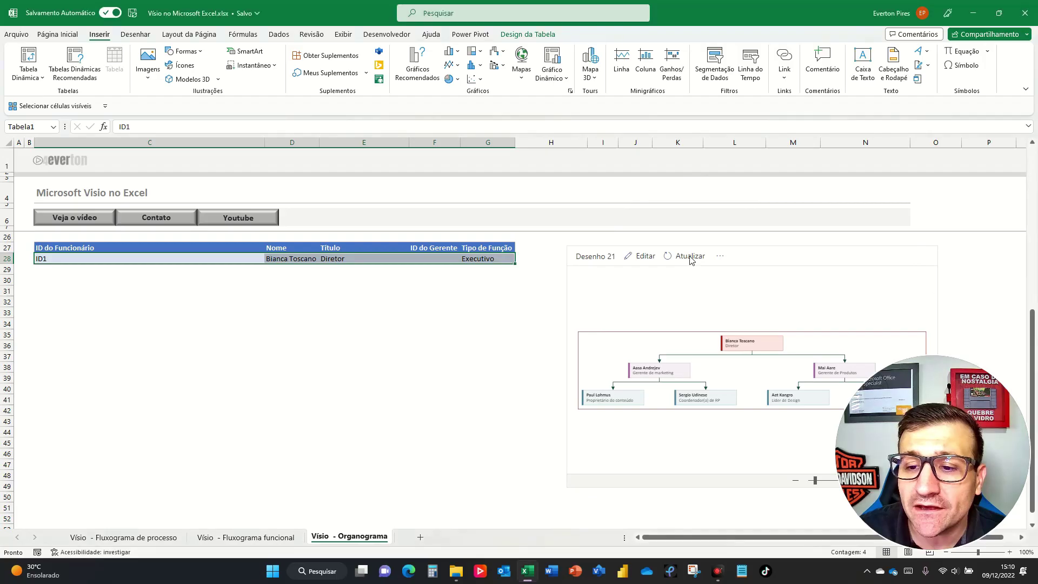
pyautogui.click(691, 257)
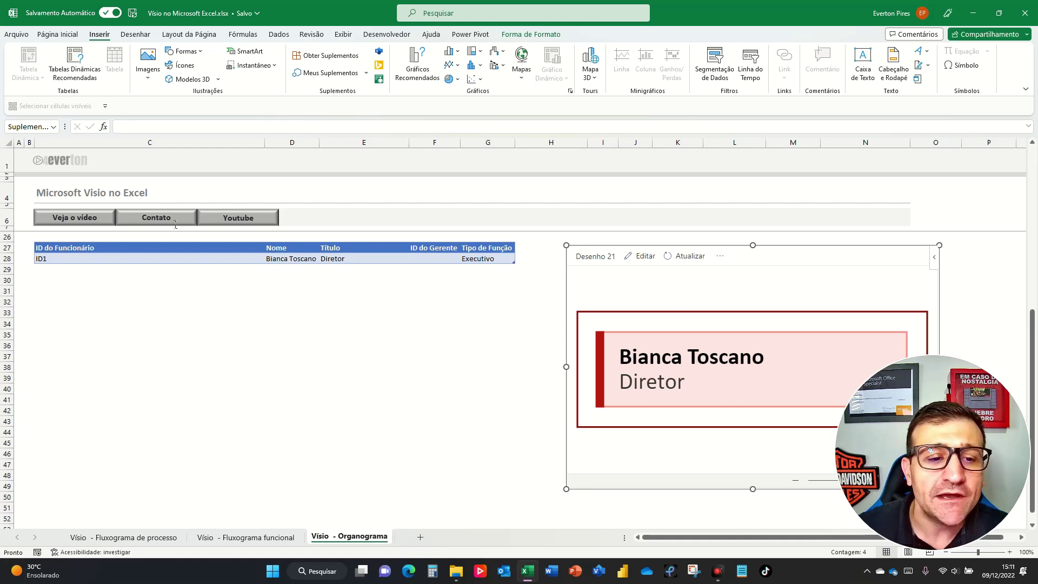
# Clear table row 28 so the Verificador de Dados flags the missing employee ID.
pyautogui.moveTo(172, 260); pyautogui.dragTo(488, 270)
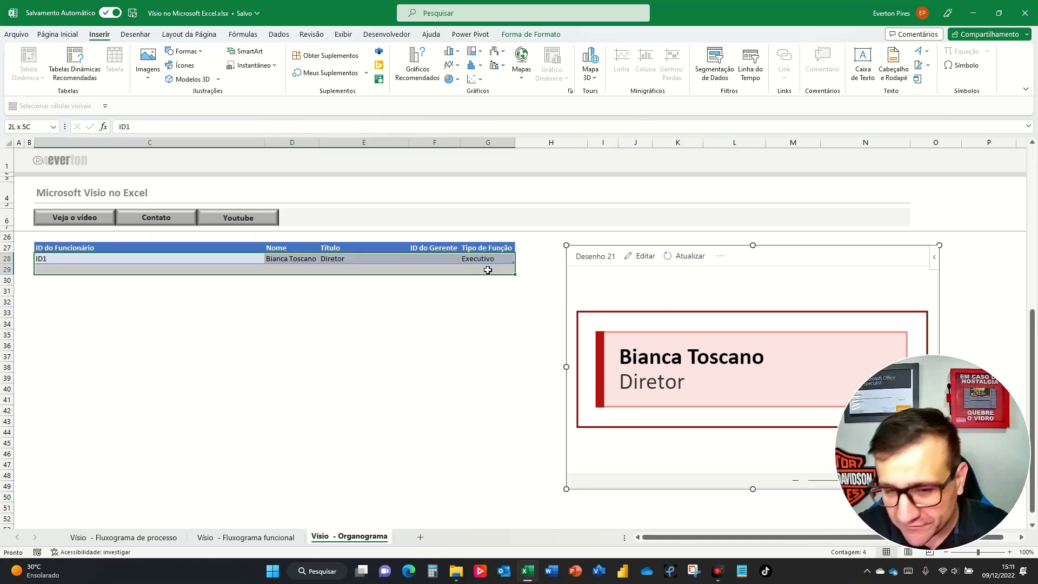
pyautogui.press('Delete')
pyautogui.click(169, 258)
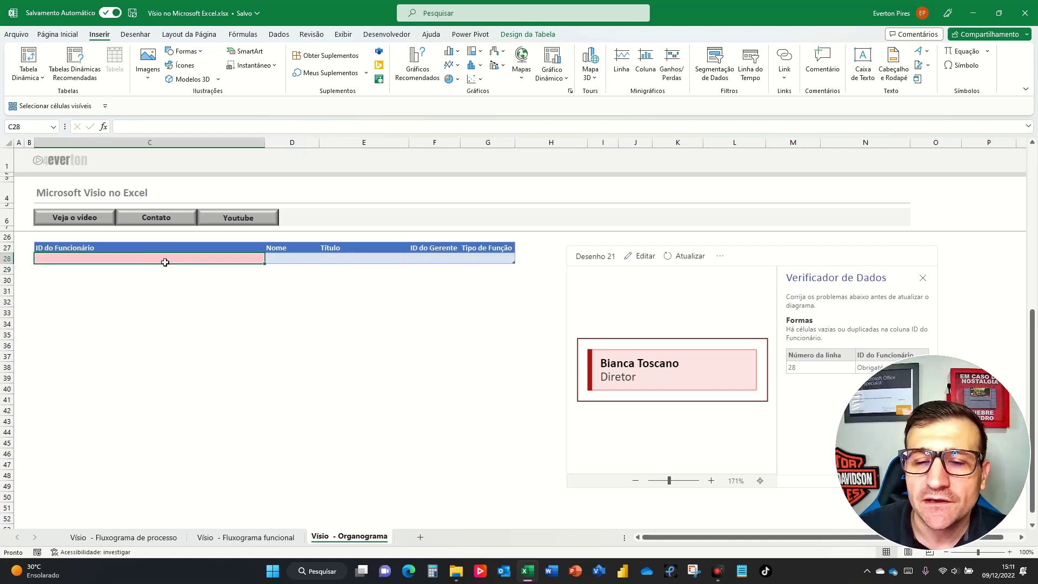
pyautogui.press('F5')
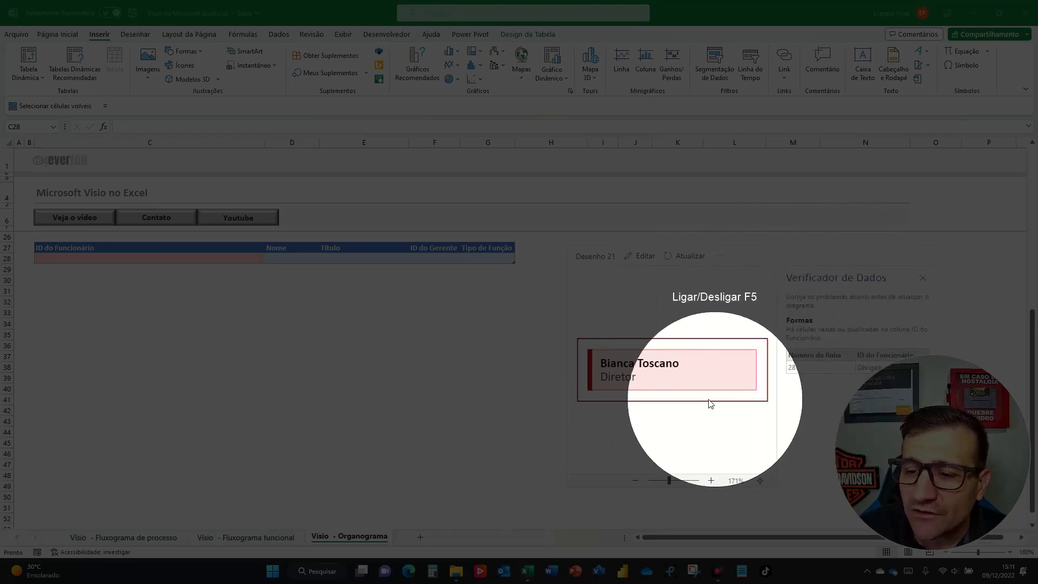
pyautogui.press('F5')
pyautogui.click(156, 268)
pyautogui.click(158, 260)
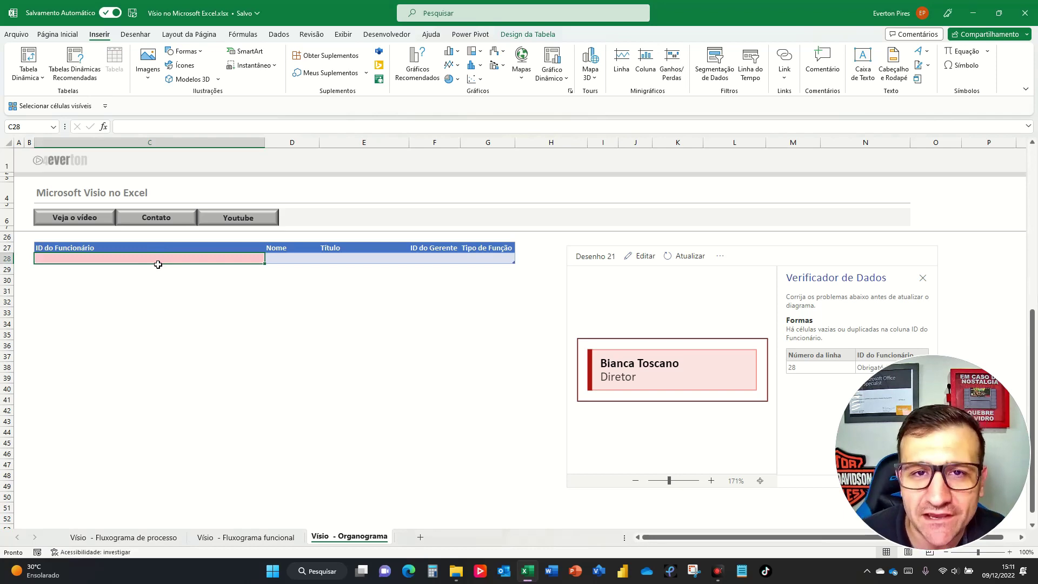
pyautogui.press('F5')
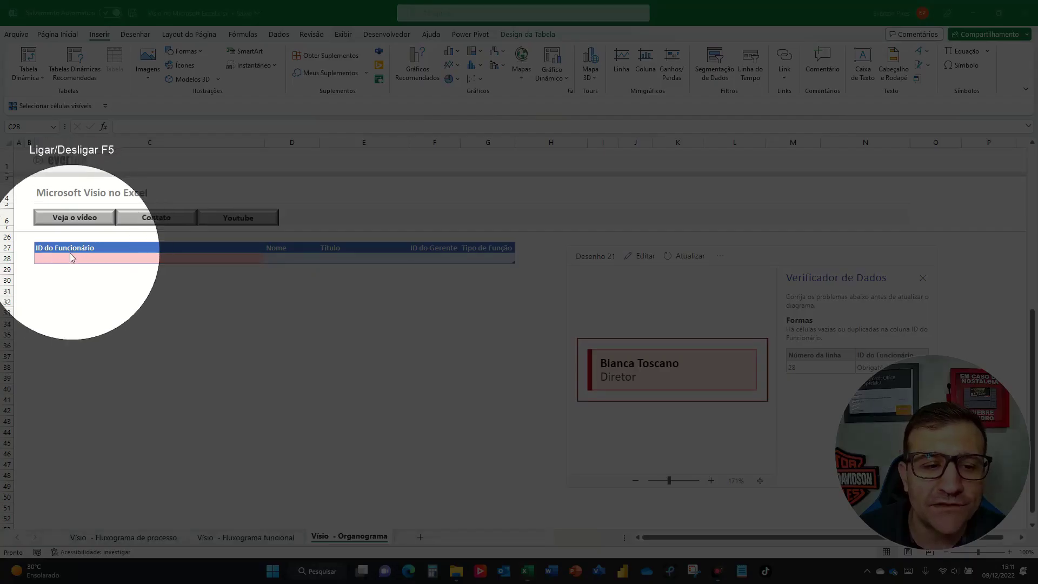
pyautogui.press('F5')
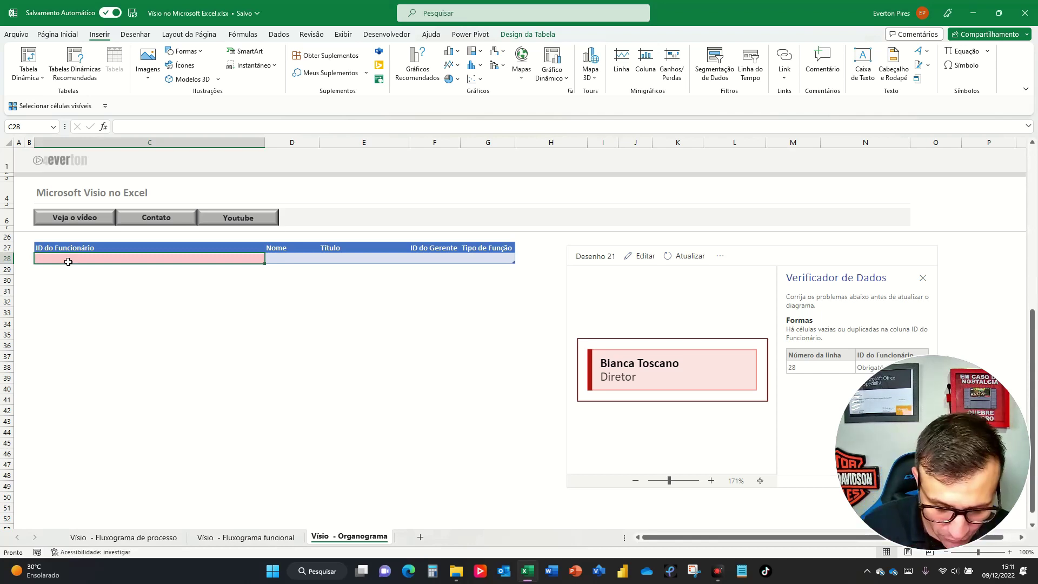
# Enter ID1 and the name 'Nome presidente' in row 28, widening column D to fit.
pyautogui.write('ID1')
pyautogui.press('Tab')
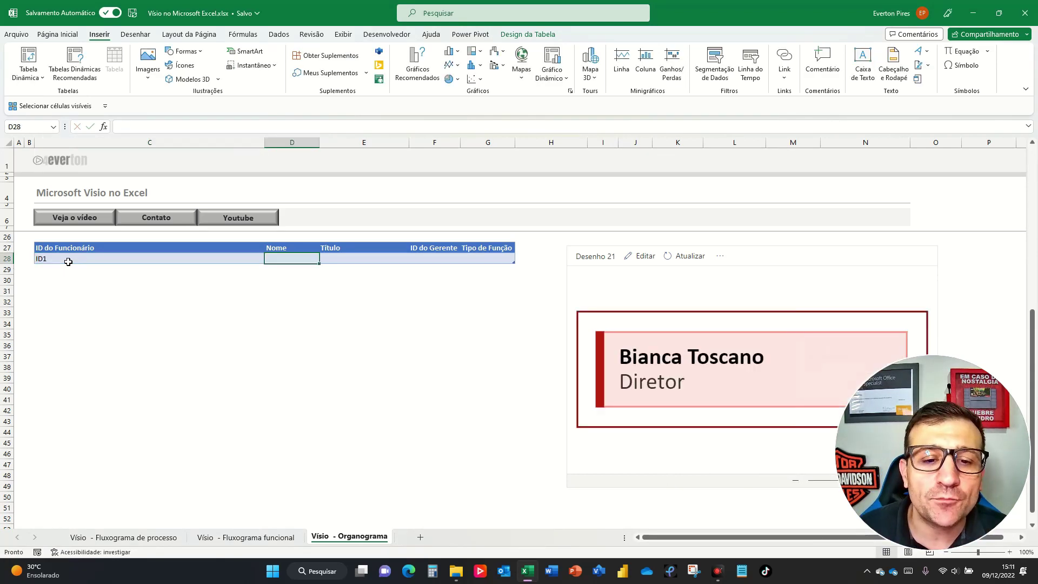
pyautogui.write('Presidente')
pyautogui.press('Tab')
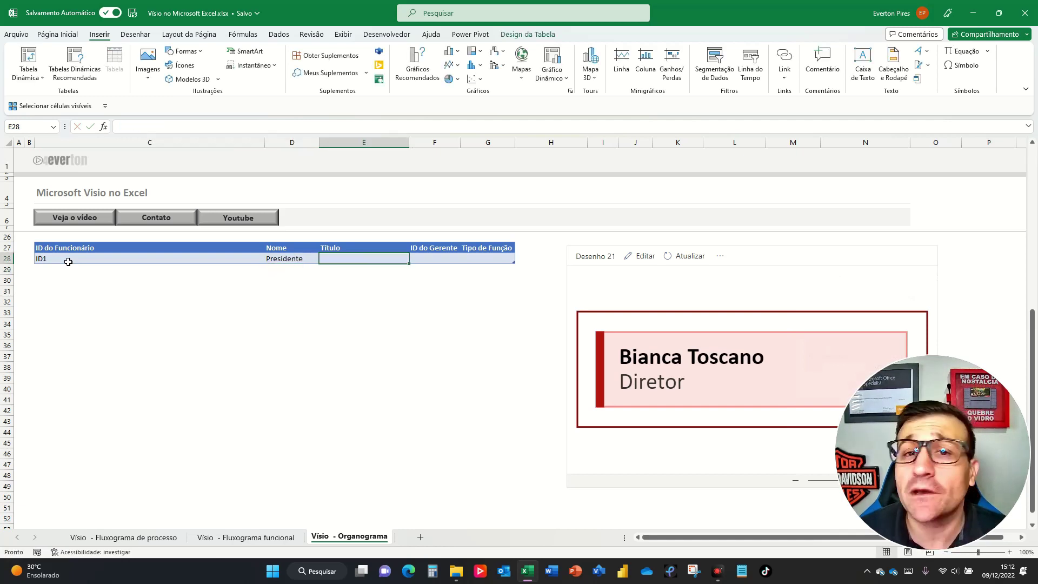
pyautogui.press('Left')
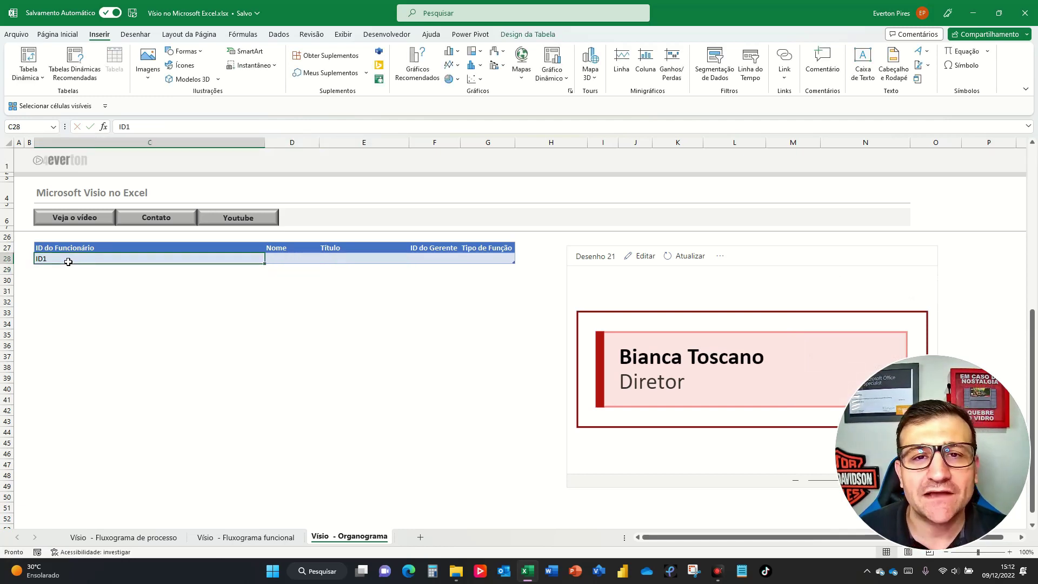
pyautogui.write('Nome presidente')
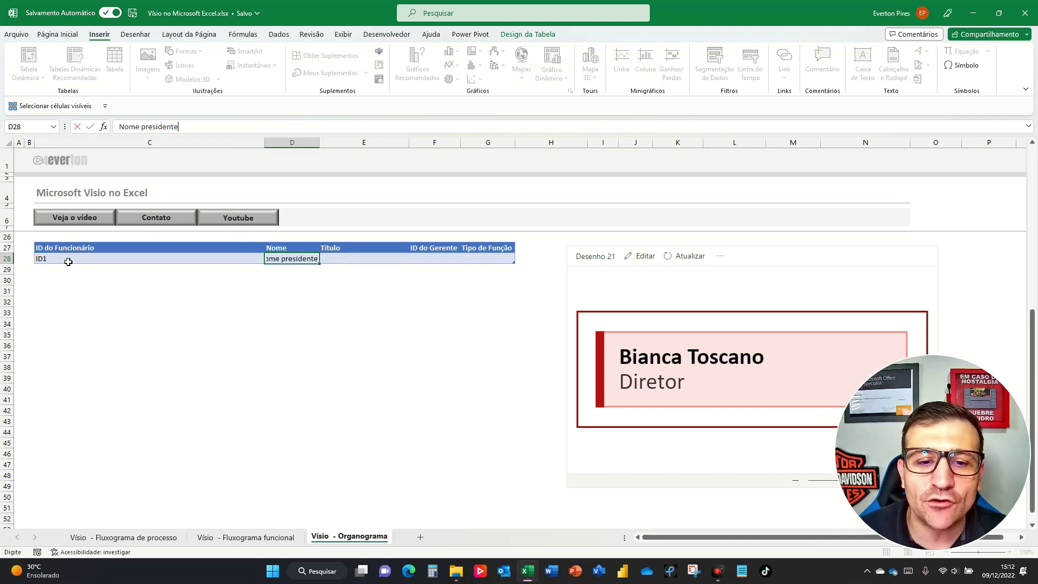
pyautogui.press('Tab')
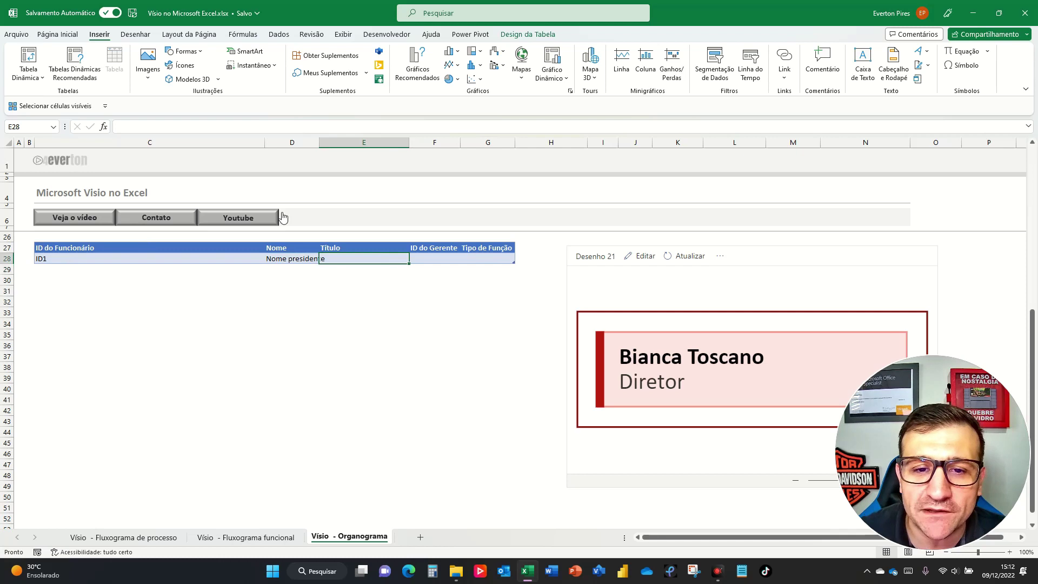
pyautogui.moveTo(323, 144); pyautogui.dragTo(352, 144)
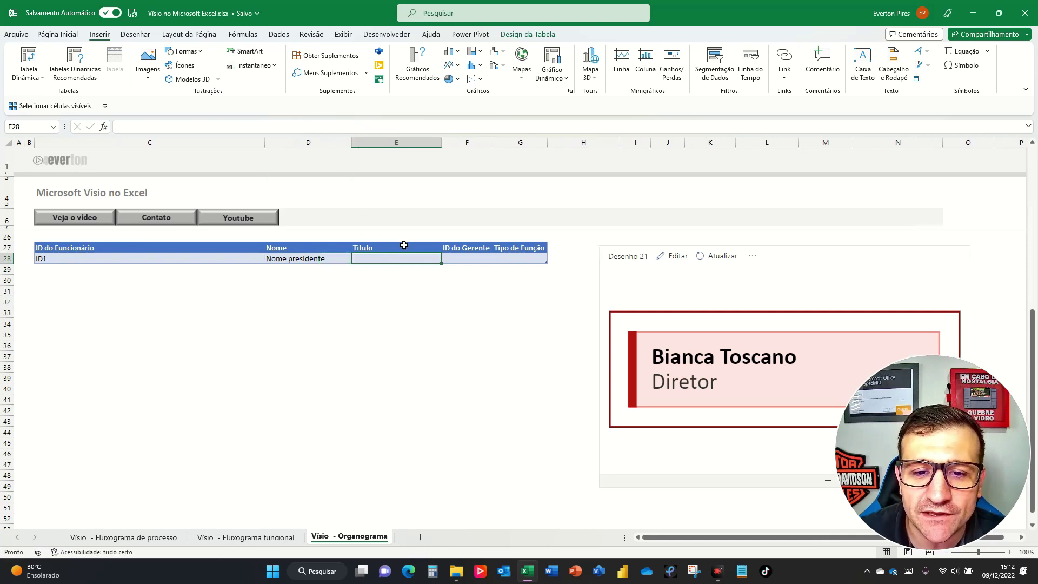
# Enter 'Presidente' as the row 28 title and check the function type list without choosing.
pyautogui.write('Presi')
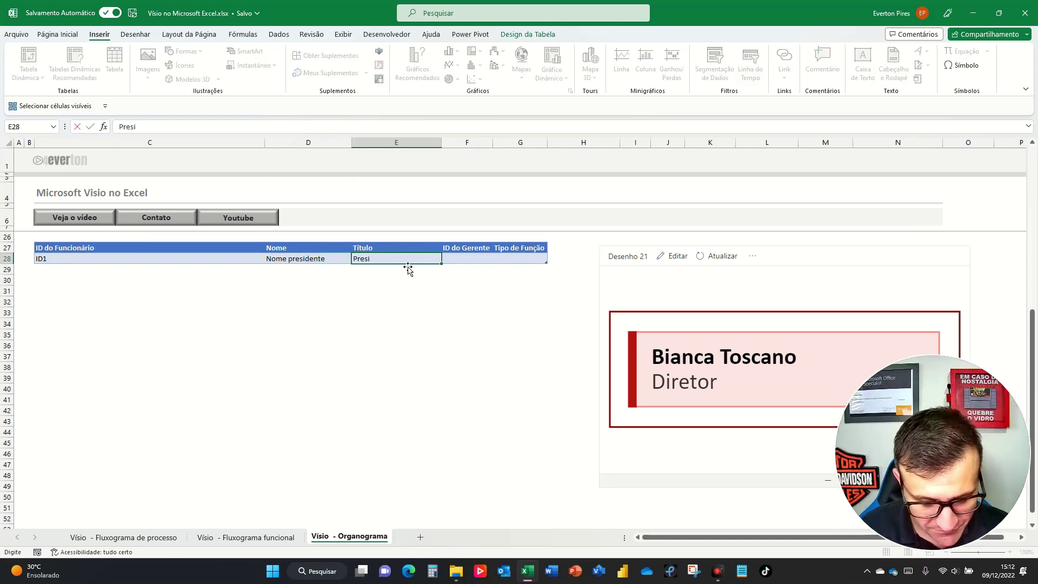
pyautogui.write('dente')
pyautogui.press('Tab')
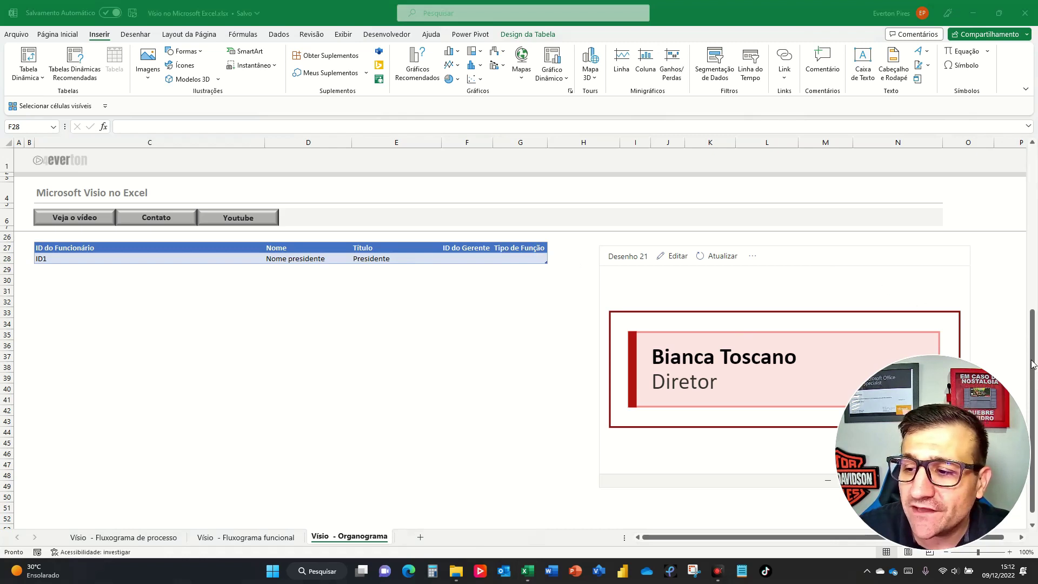
pyautogui.moveTo(482, 276); pyautogui.dragTo(62, 264)
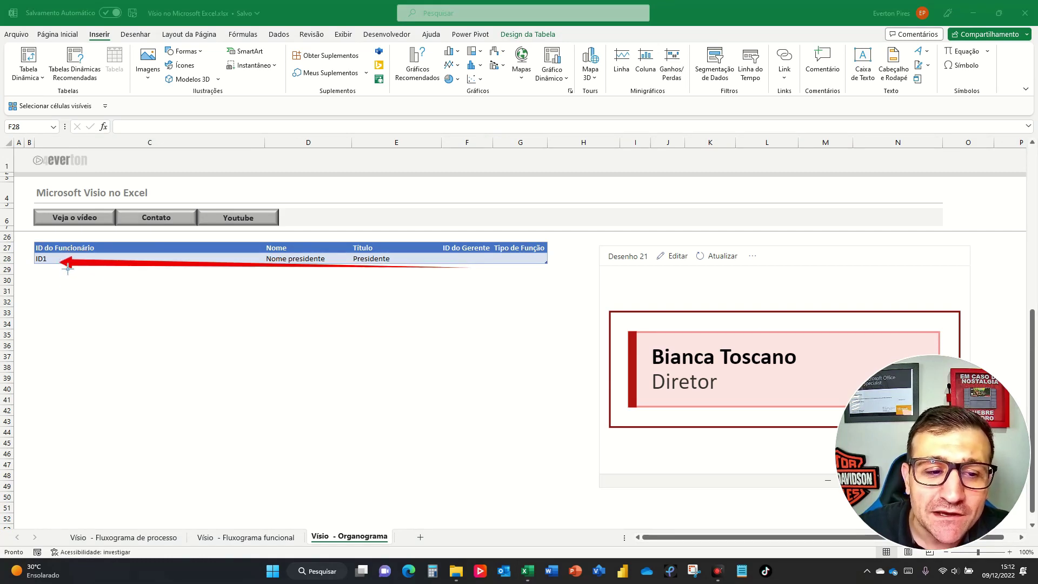
pyautogui.press('Escape')
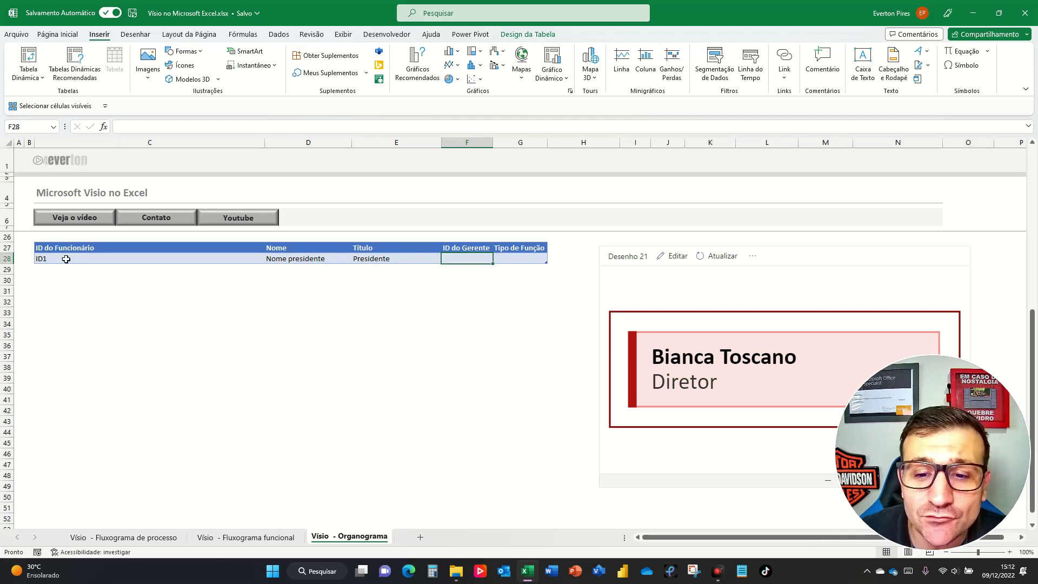
pyautogui.click(533, 259)
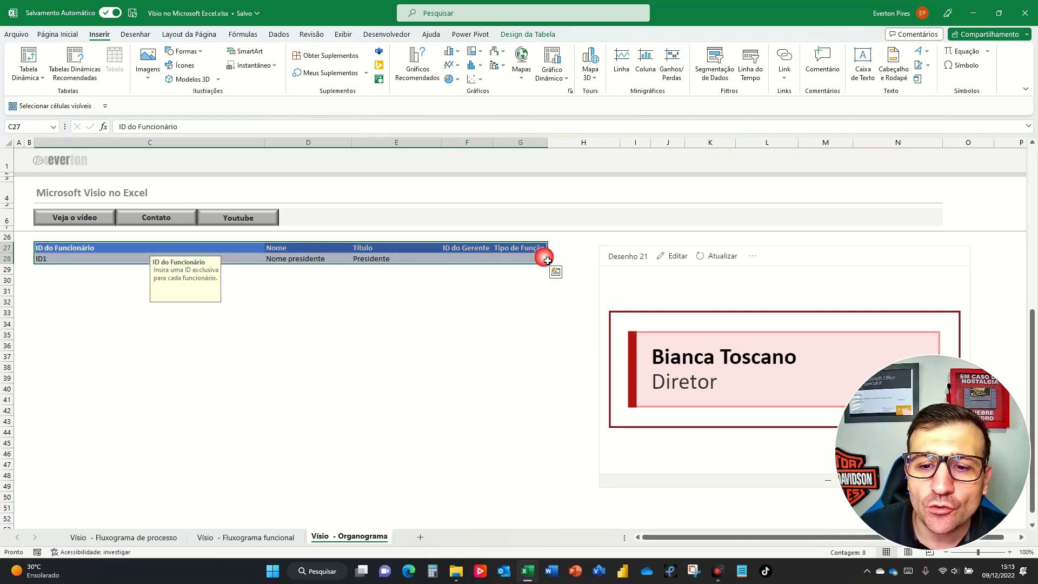
pyautogui.click(552, 258)
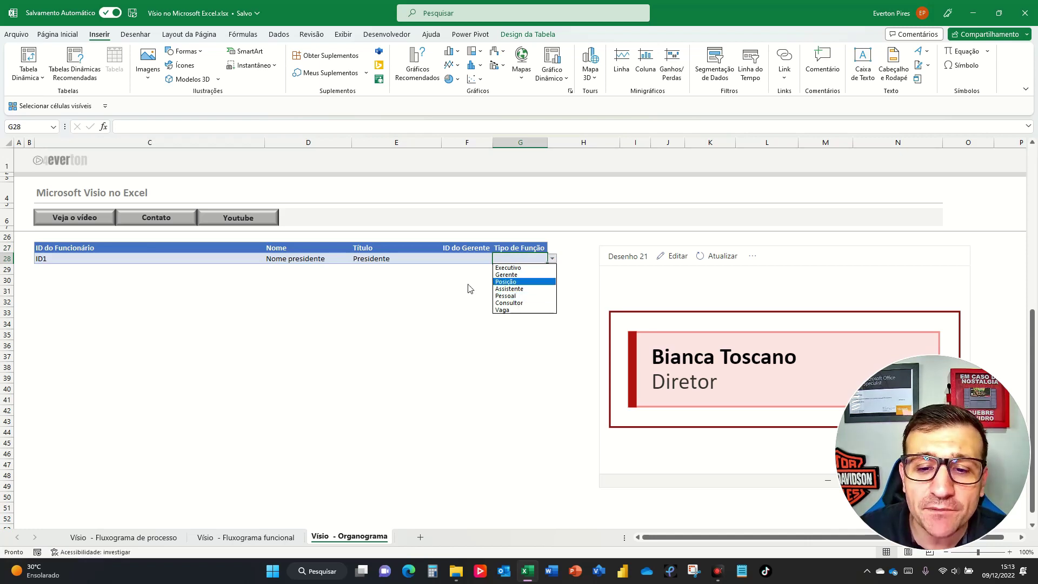
pyautogui.press('Escape')
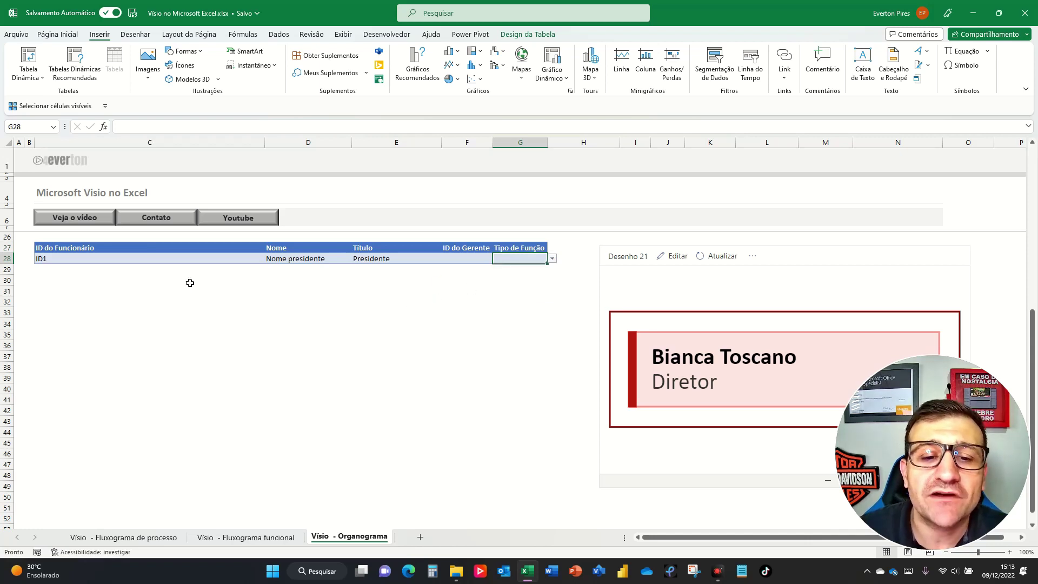
pyautogui.click(135, 273)
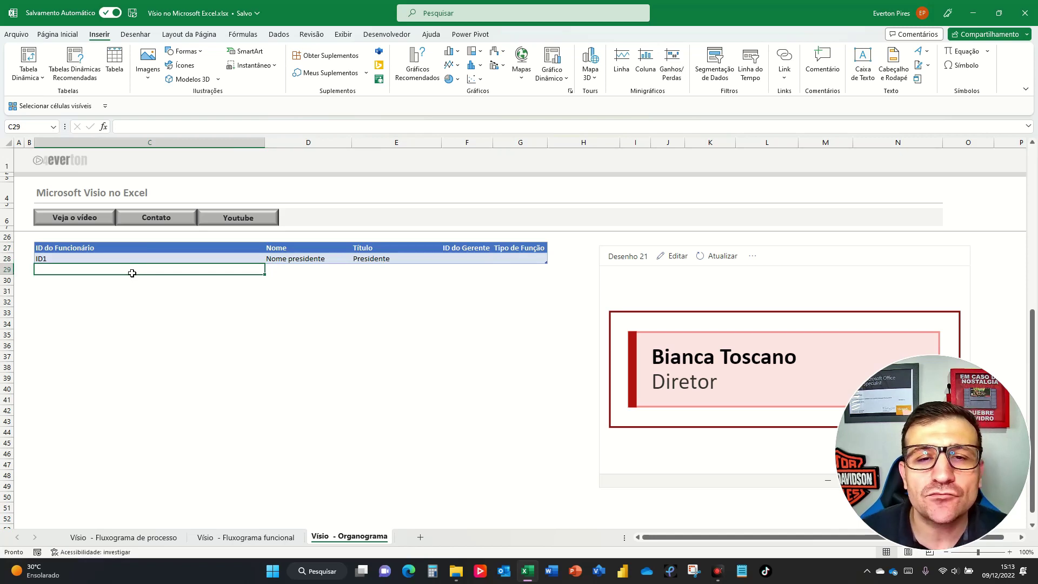
# Enter ID2, 'Nome diretor financeiro' and title 'Diretor financeiro' in row 29.
pyautogui.write('ID1')
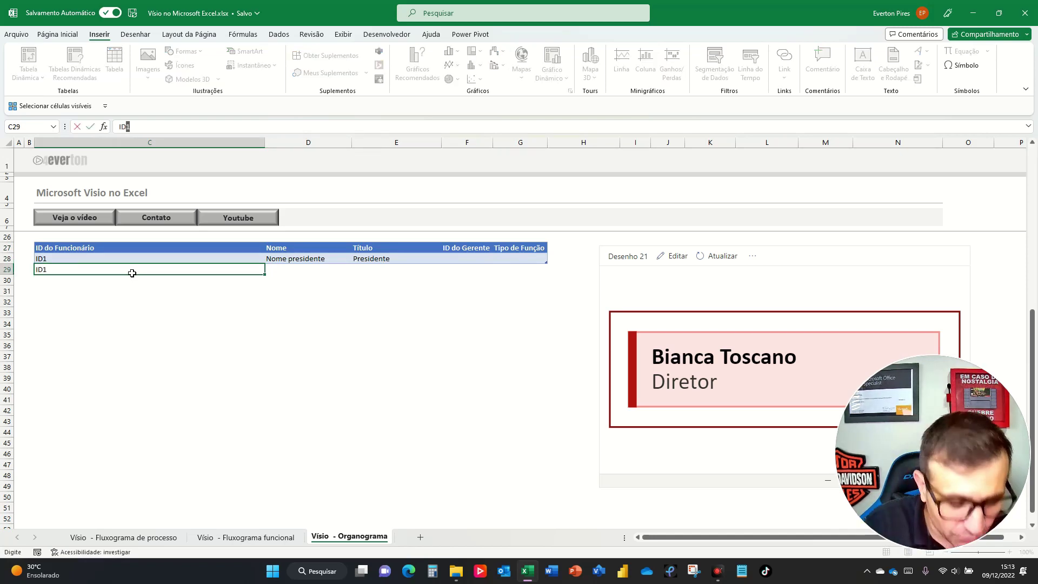
pyautogui.press('BackSpace')
pyautogui.write('2')
pyautogui.press('Return')
pyautogui.press('Up')
pyautogui.press('Right')
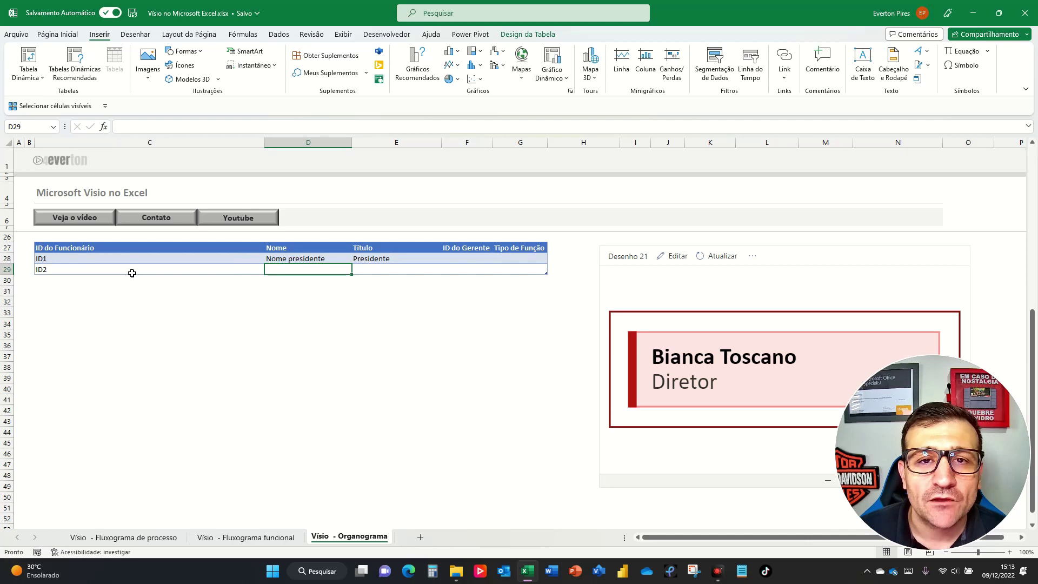
pyautogui.write('Nome diretor financeiro')
pyautogui.press('Tab')
pyautogui.write('Dir')
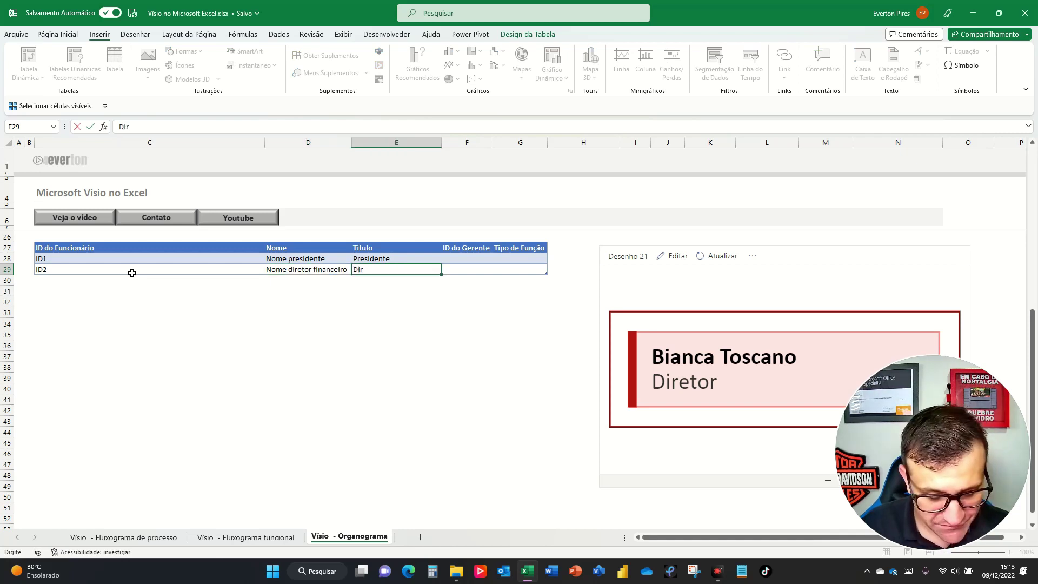
pyautogui.write('etor financeiro')
pyautogui.press('Return')
pyautogui.press('Up')
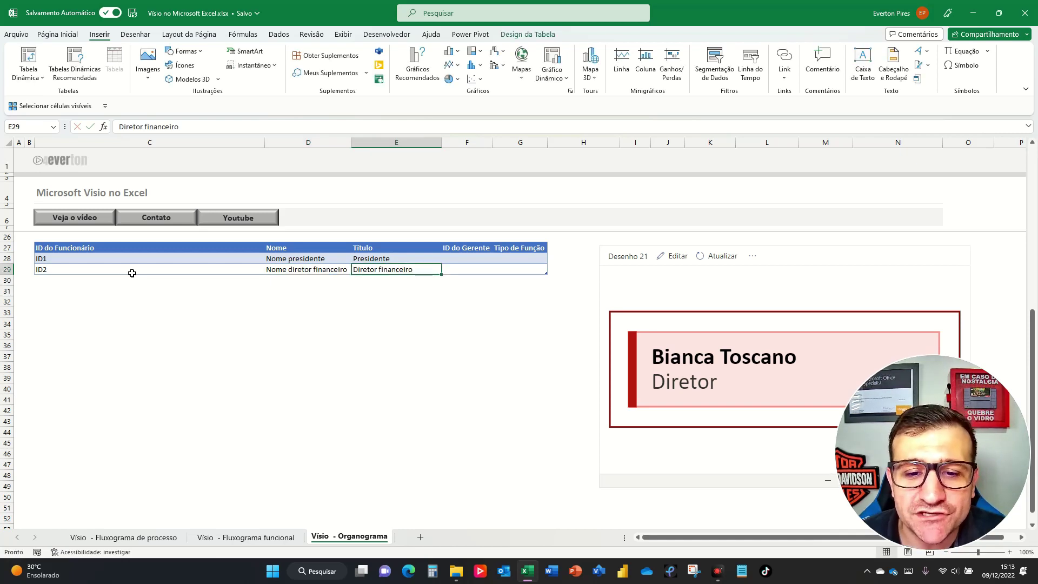
# Set ID1 as the financial director's manager ID in row 29.
pyautogui.press('super+shift+s')
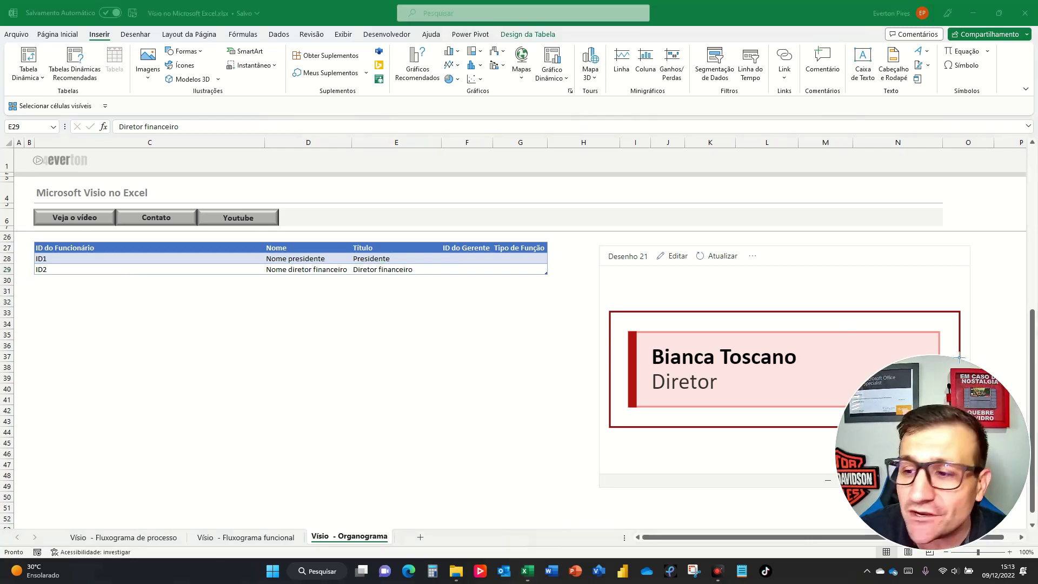
pyautogui.moveTo(352, 269); pyautogui.dragTo(57, 259)
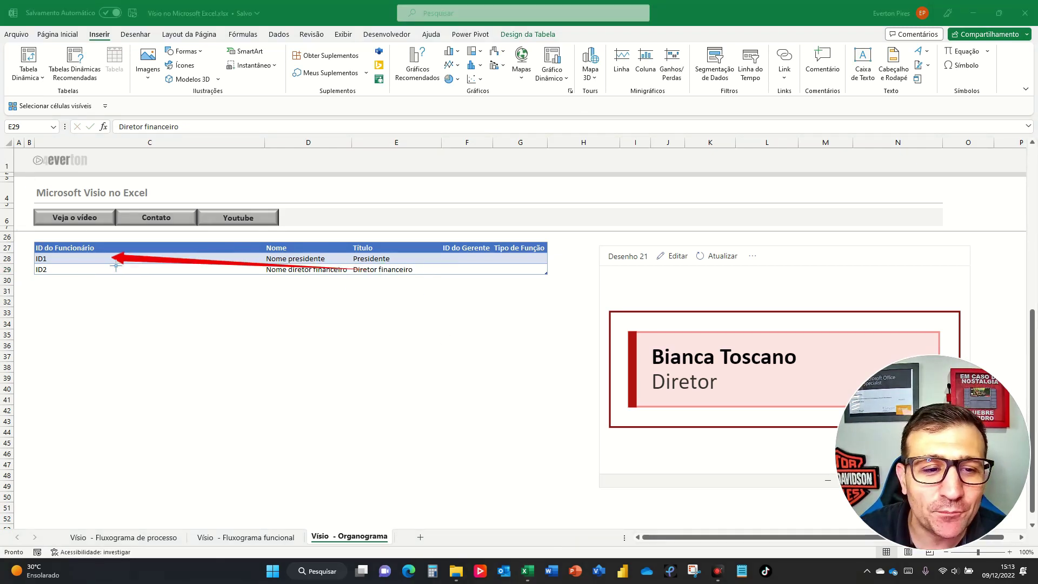
pyautogui.moveTo(355, 270); pyautogui.dragTo(469, 266)
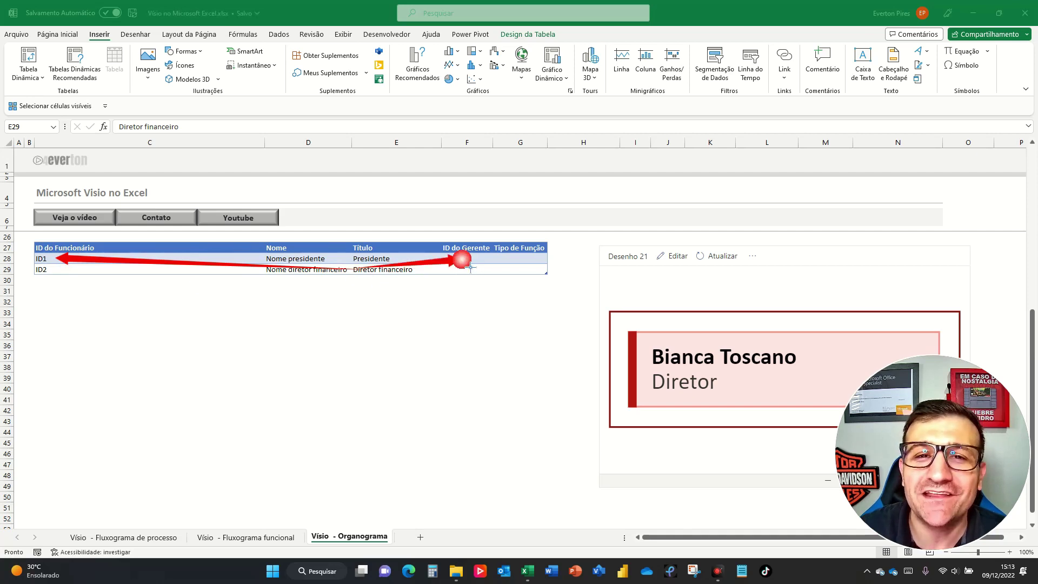
pyautogui.press('Escape')
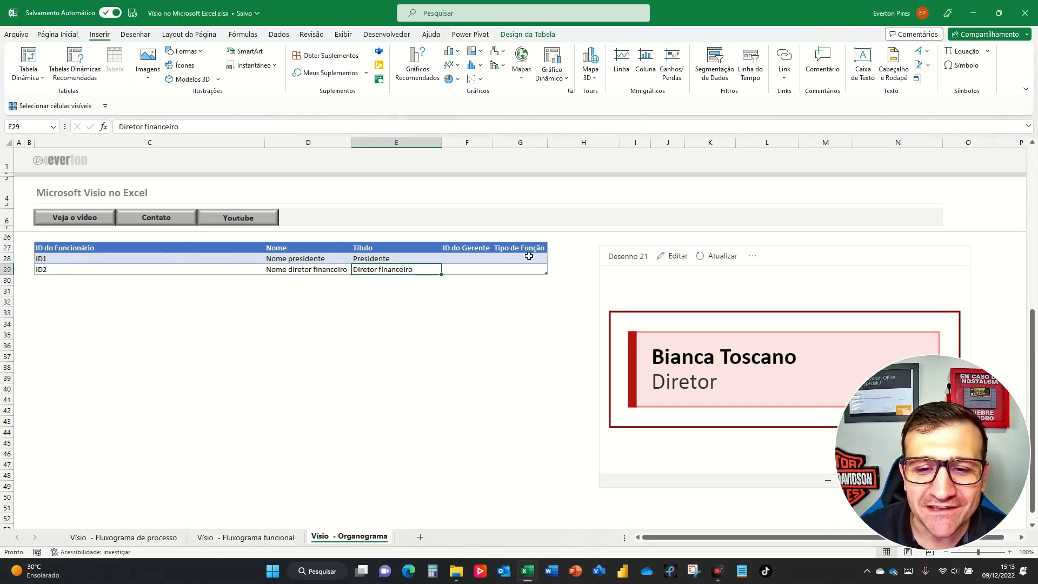
pyautogui.click(472, 274)
pyautogui.write('ID')
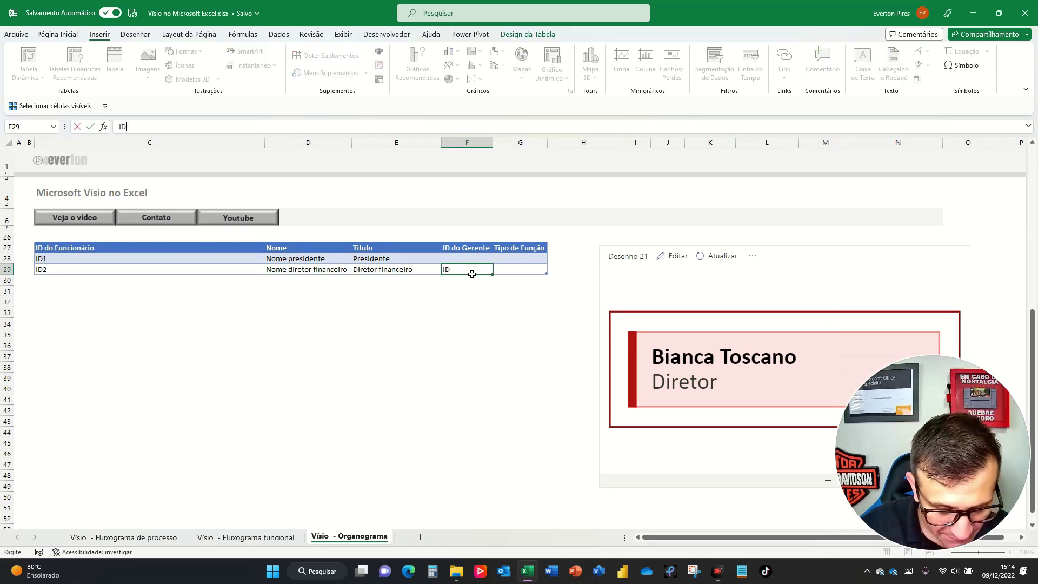
pyautogui.write('1')
pyautogui.press('Return')
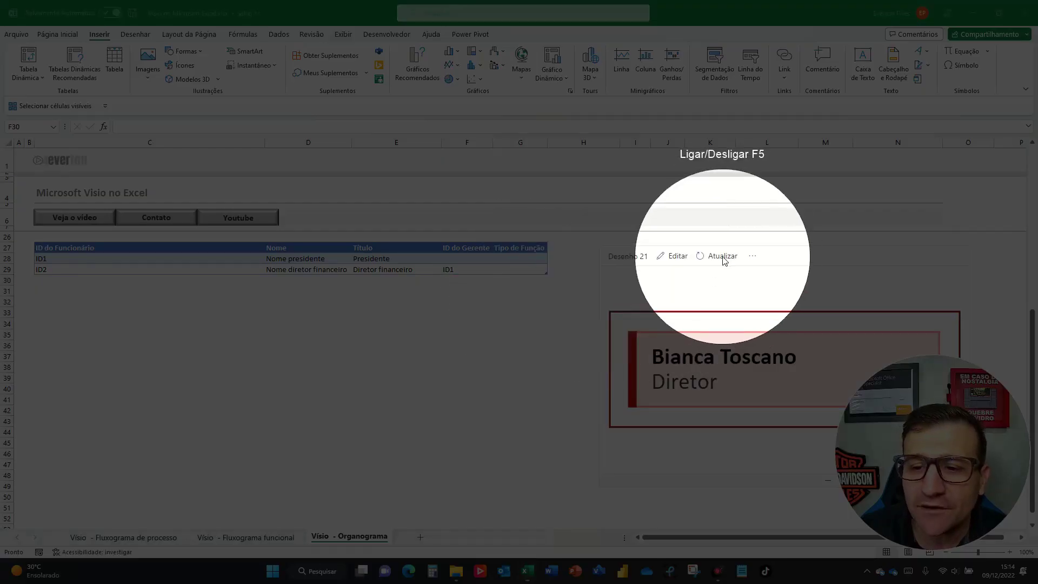
# Refresh the Visio chart so Nome presidente links by arrow to Nome diretor financeiro.
pyautogui.click(723, 257)
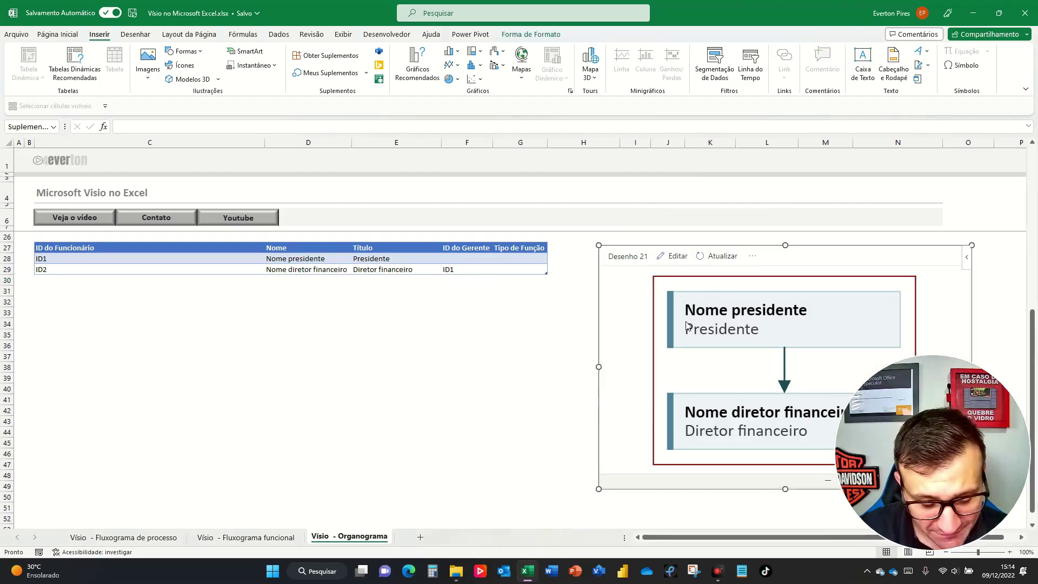
pyautogui.press('F5')
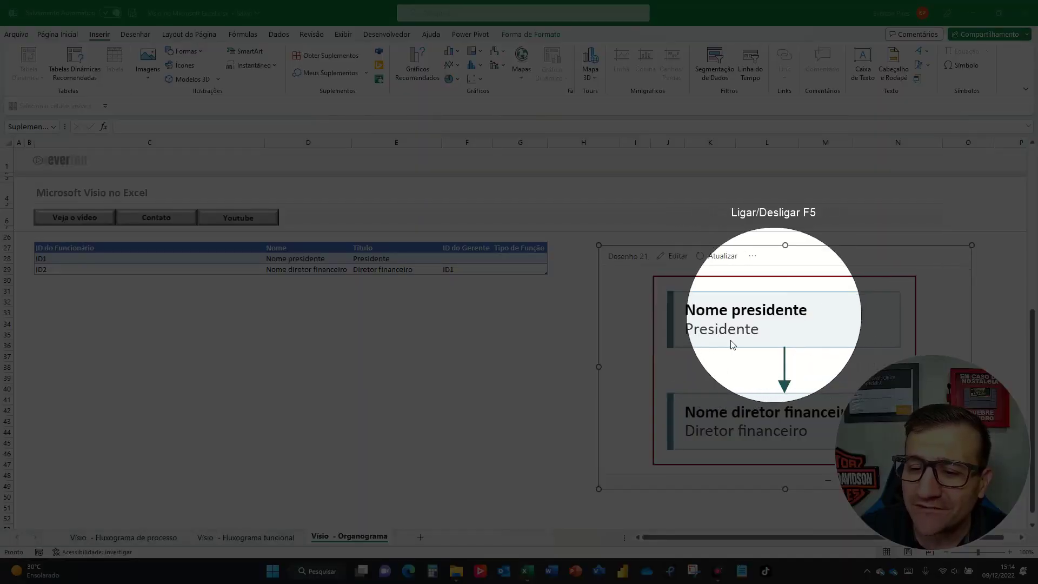
pyautogui.press('F5')
pyautogui.click(77, 287)
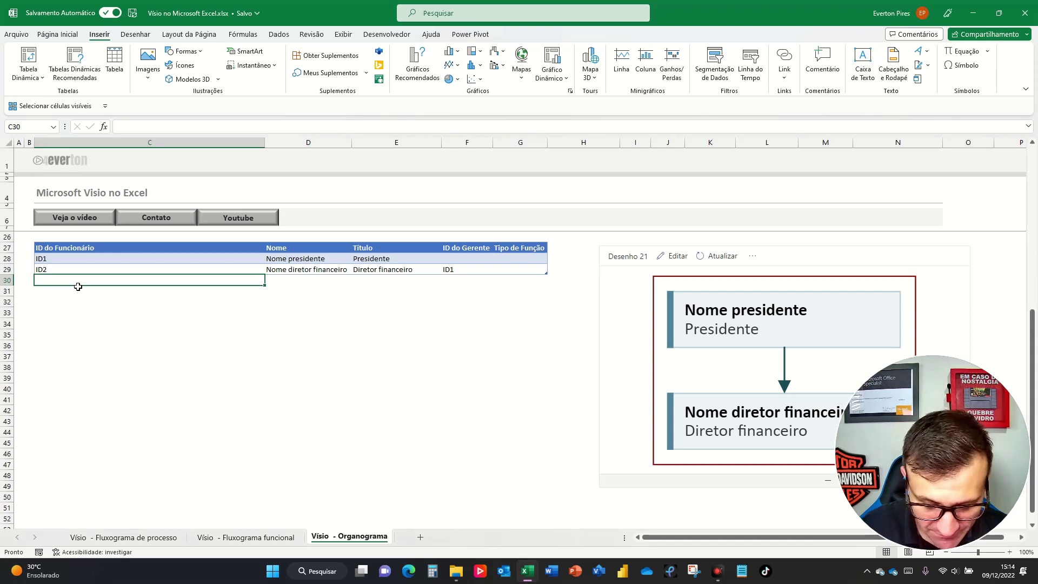
# Fill row 30 with ID3, 'Nome Diretor de Marketing', title 'Diretor de Marketing' and manager ID1.
pyautogui.write('ID3')
pyautogui.press('Tab')
pyautogui.write('Nome')
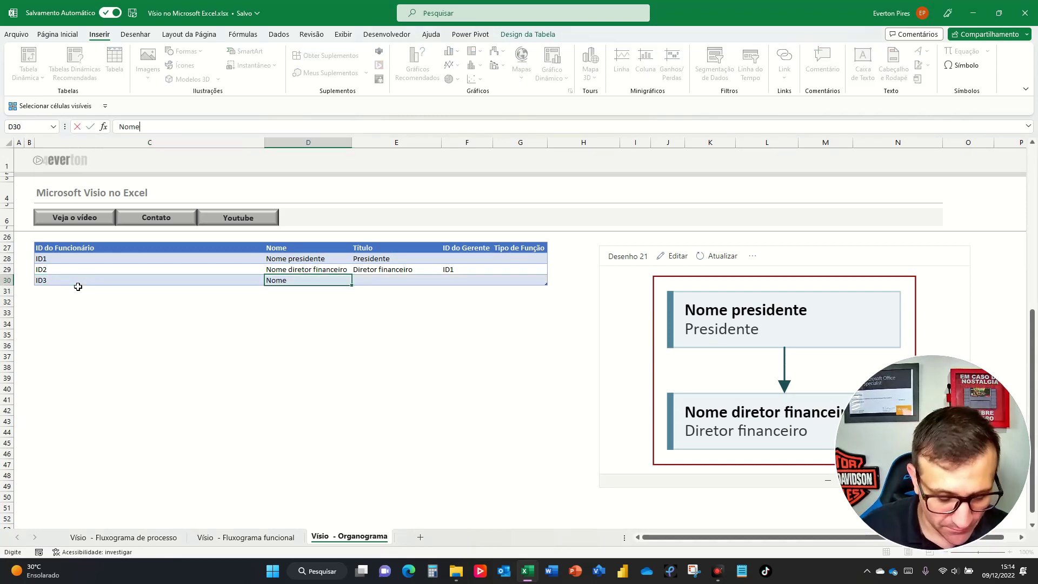
pyautogui.write(' Diretor de Market')
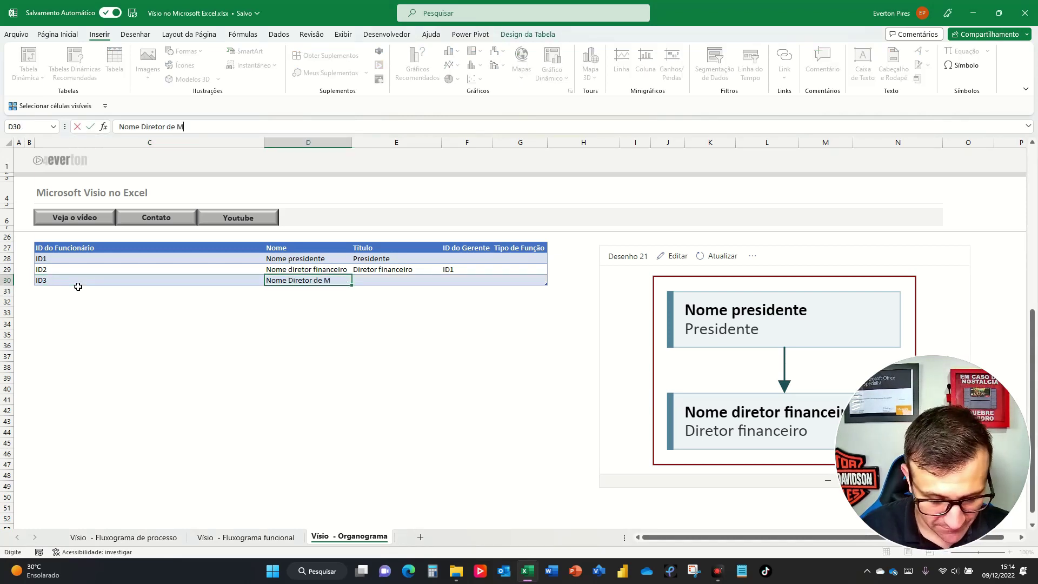
pyautogui.write('ing')
pyautogui.press('Tab')
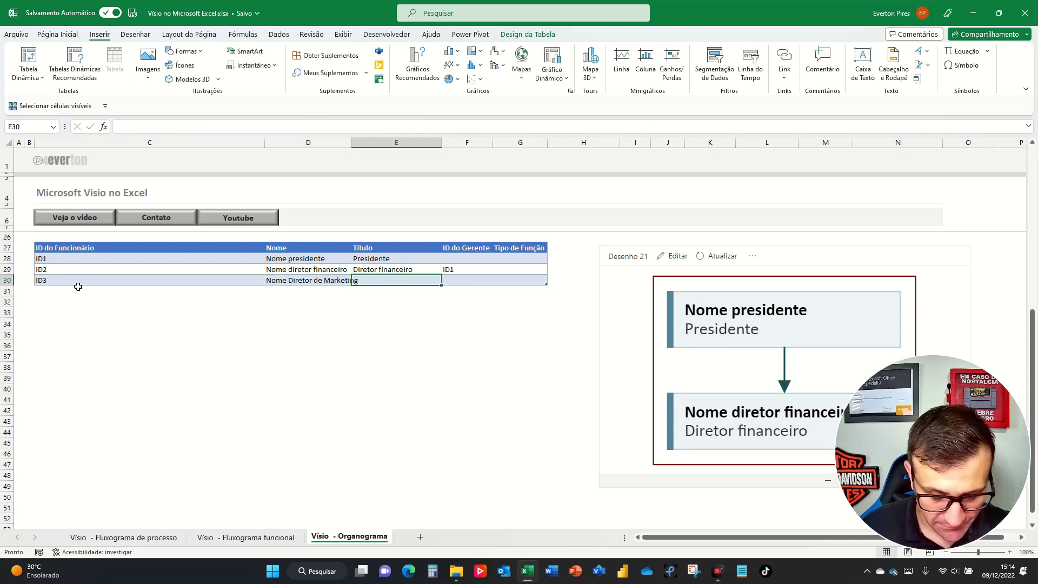
pyautogui.write('Diretor de Mar')
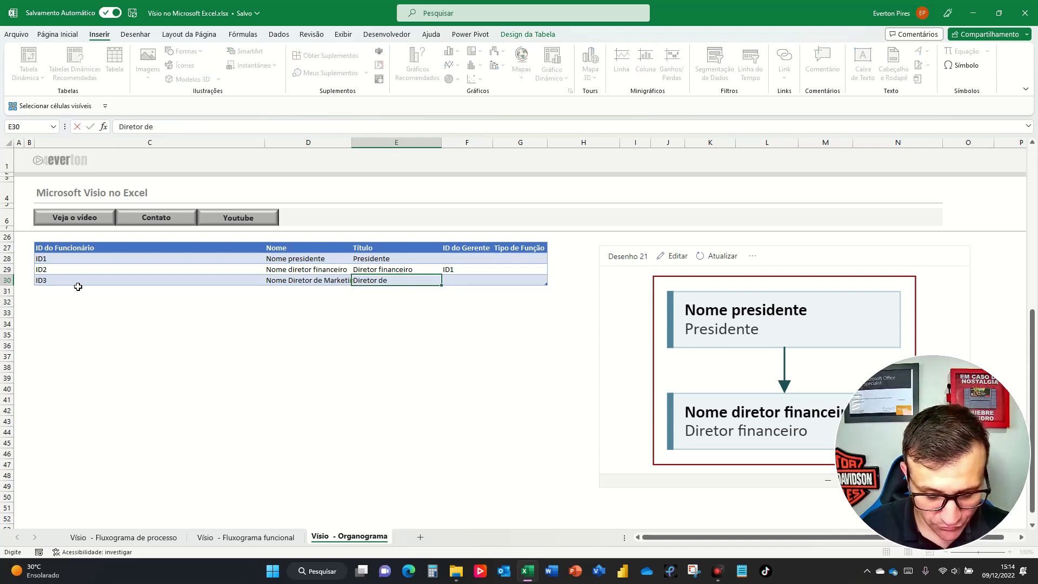
pyautogui.write('keting')
pyautogui.press('Tab')
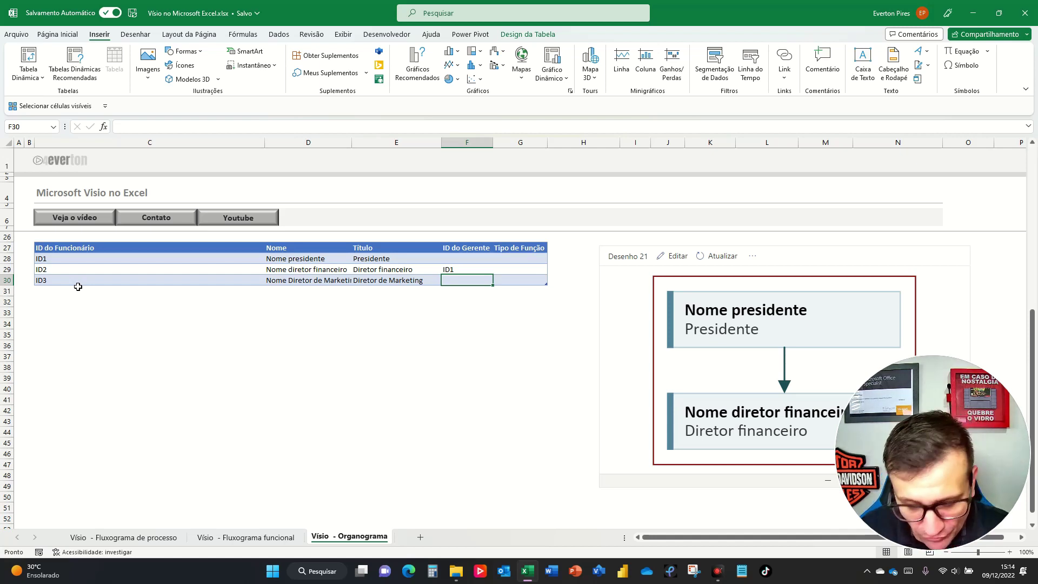
pyautogui.hotkey('ctrl', 'd')
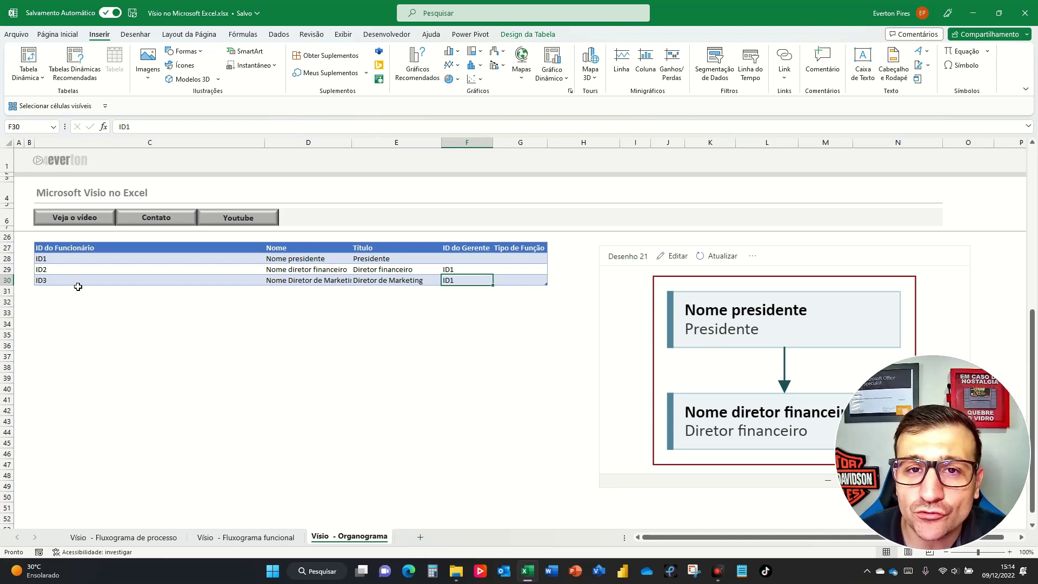
pyautogui.press('Return')
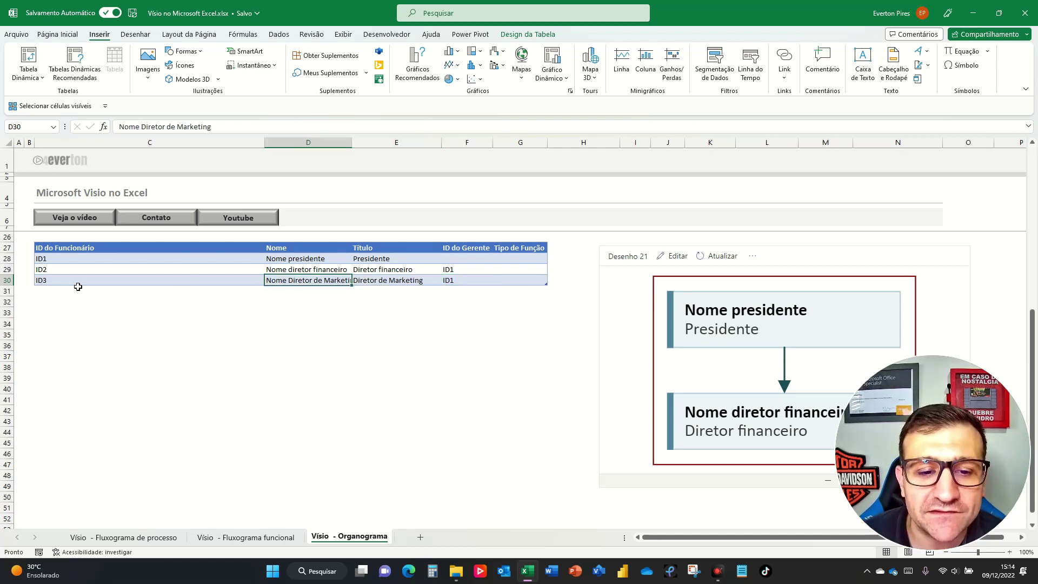
pyautogui.click(78, 286)
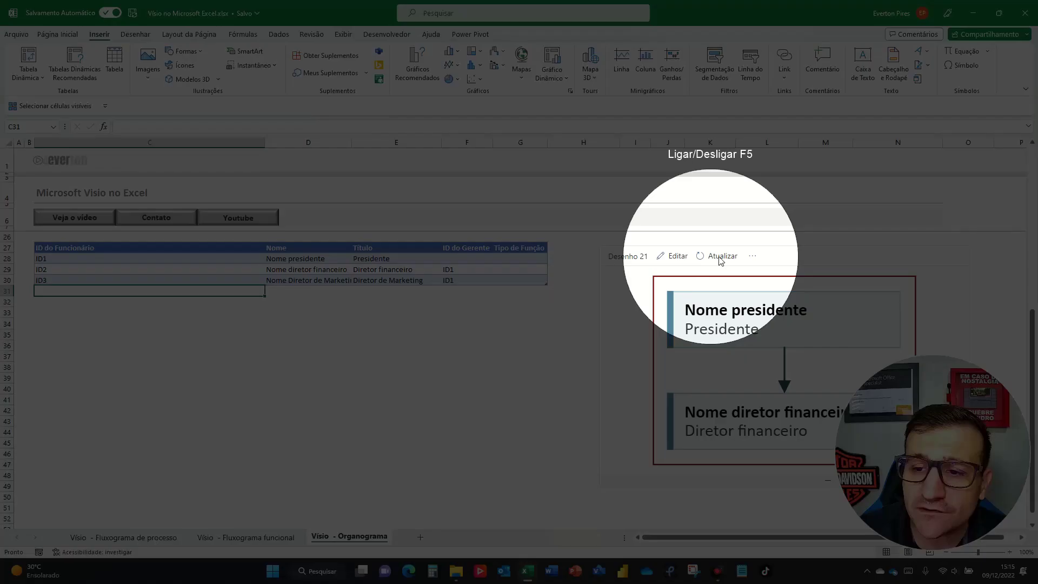
# Refresh the Visio chart so Nome Diretor de Marketing sits beside Nome diretor financeiro.
pyautogui.press('F5')
pyautogui.click(721, 256)
pyautogui.press('F5')
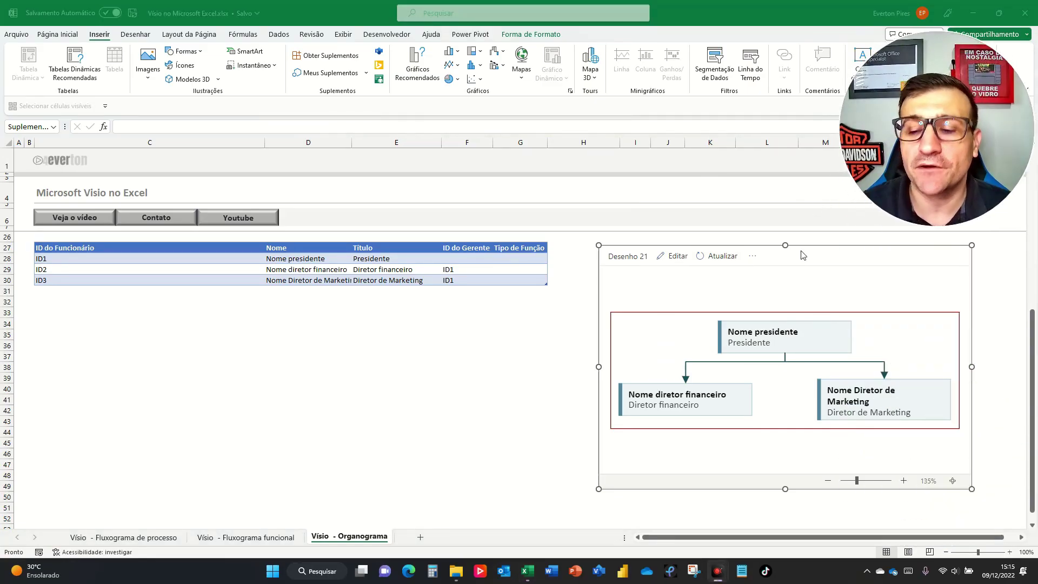
pyautogui.press('F5')
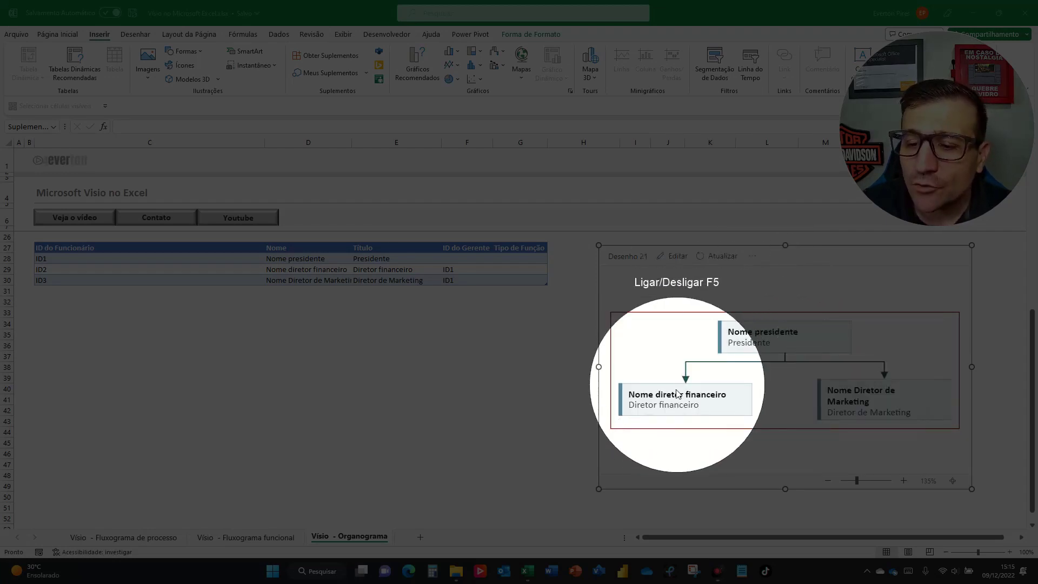
pyautogui.press('F5')
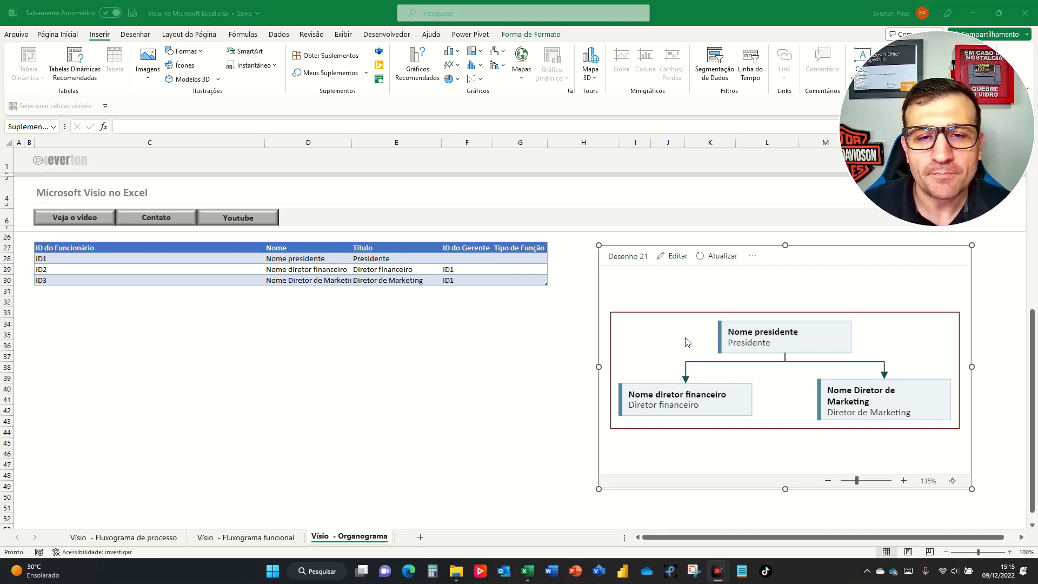
pyautogui.click(121, 292)
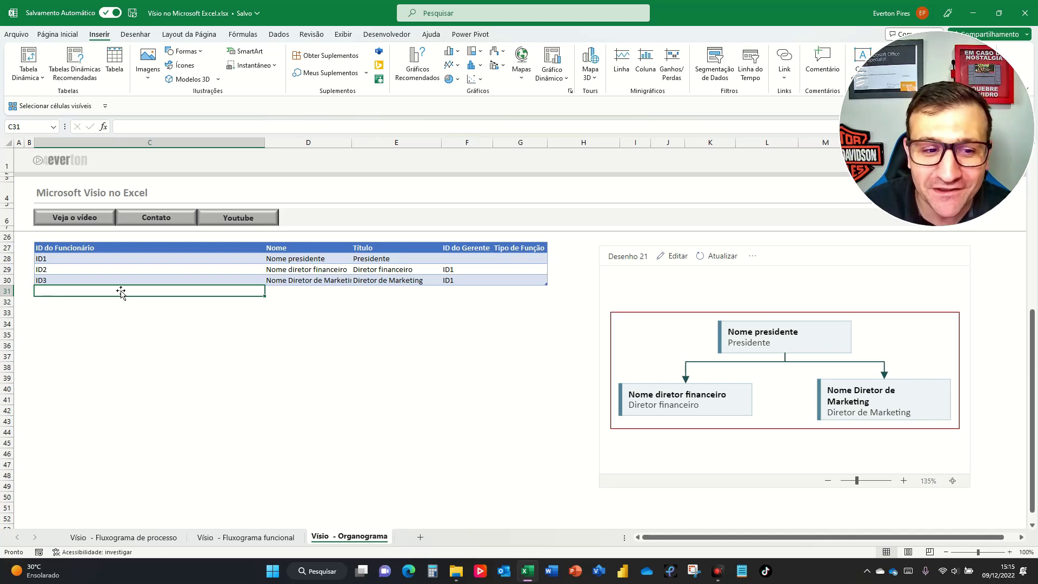
# Add ID4 'Nome Gerente Marketing', title 'Gerente marketing', reporting to ID3.
pyautogui.write('ID4')
pyautogui.press('Tab')
pyautogui.write('Nome do gerente')
pyautogui.press('Escape')
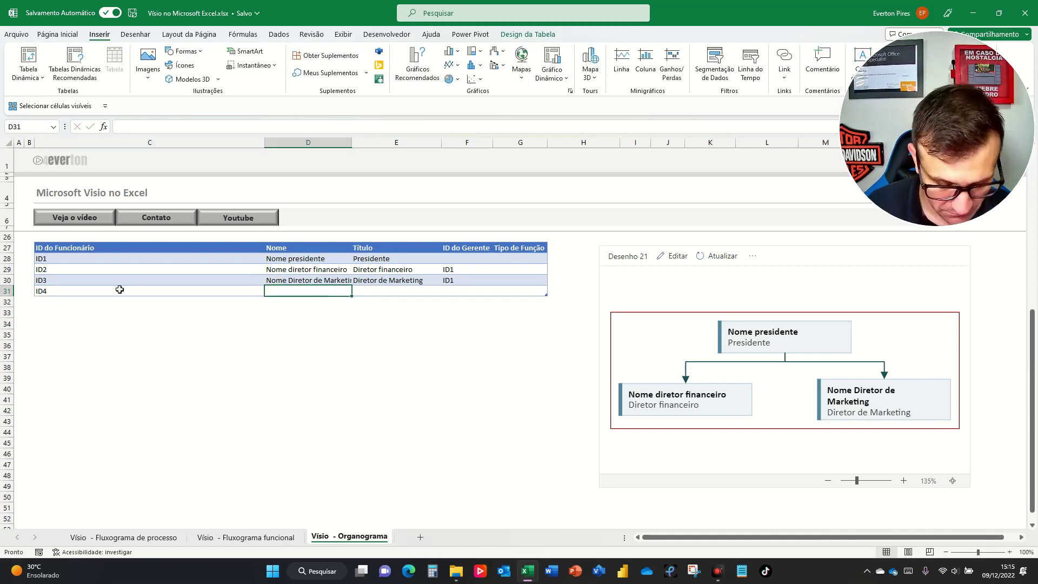
pyautogui.write('Nome Gerente Marketing')
pyautogui.press('Tab')
pyautogui.write('Gerente marketing')
pyautogui.press('Tab')
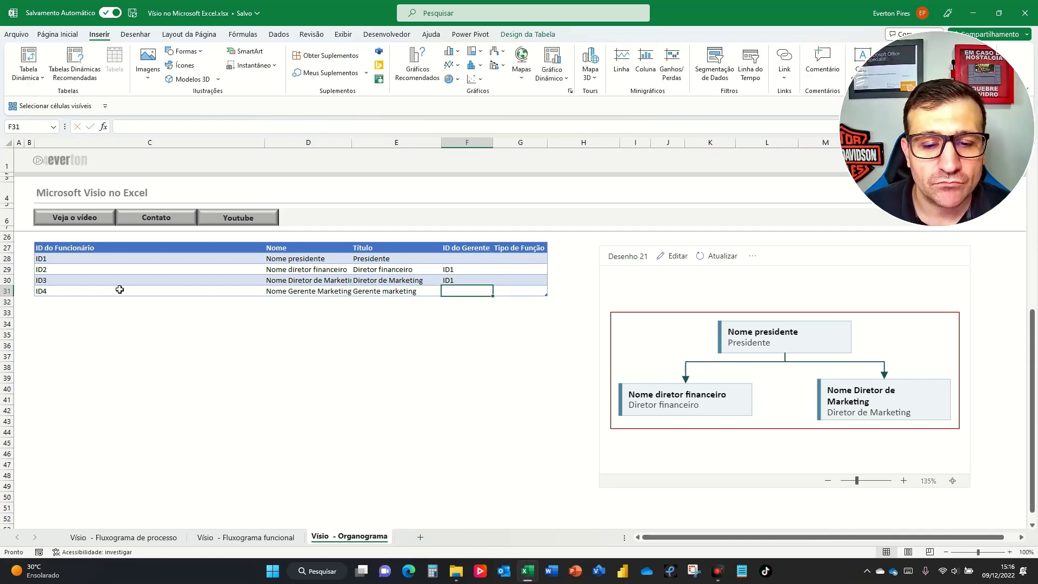
pyautogui.write('ID3')
pyautogui.press('Return')
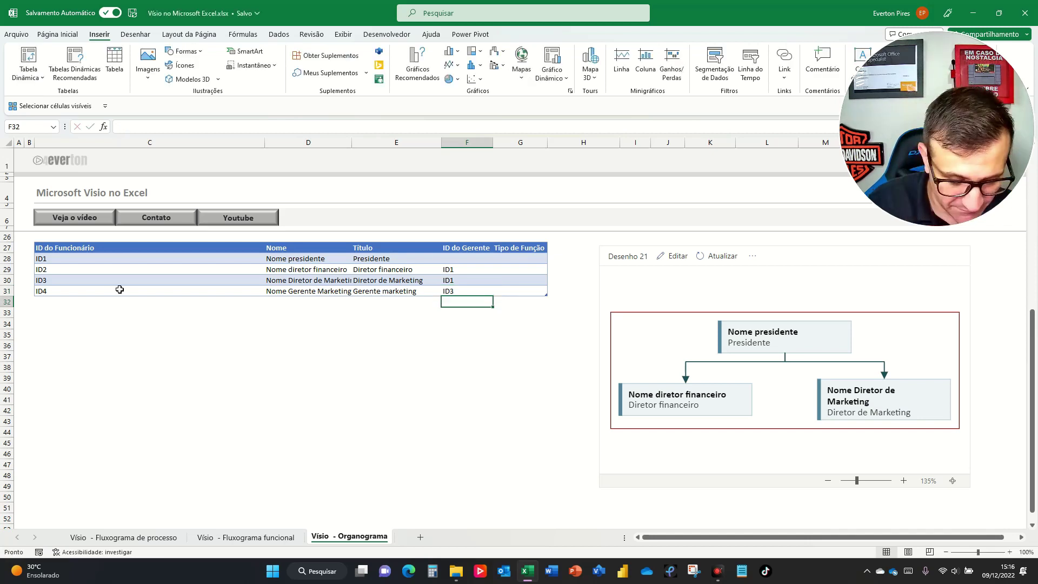
# Add ID5 'Nome Gerente financeiro', title 'gerente financeiro', reporting to ID2.
pyautogui.write('ID5')
pyautogui.press('Tab')
pyautogui.write('Nom')
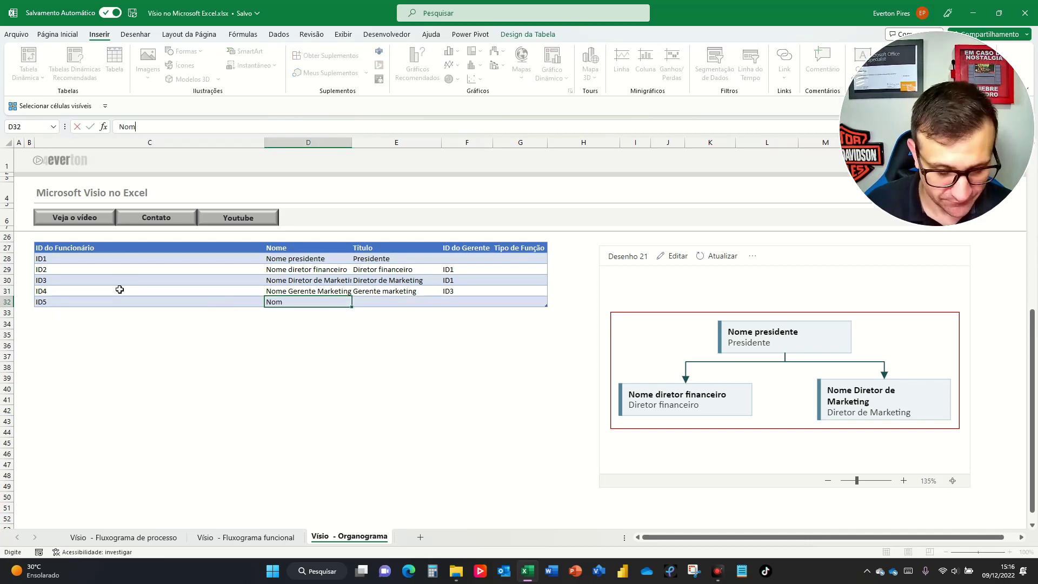
pyautogui.write('e Gerente fe')
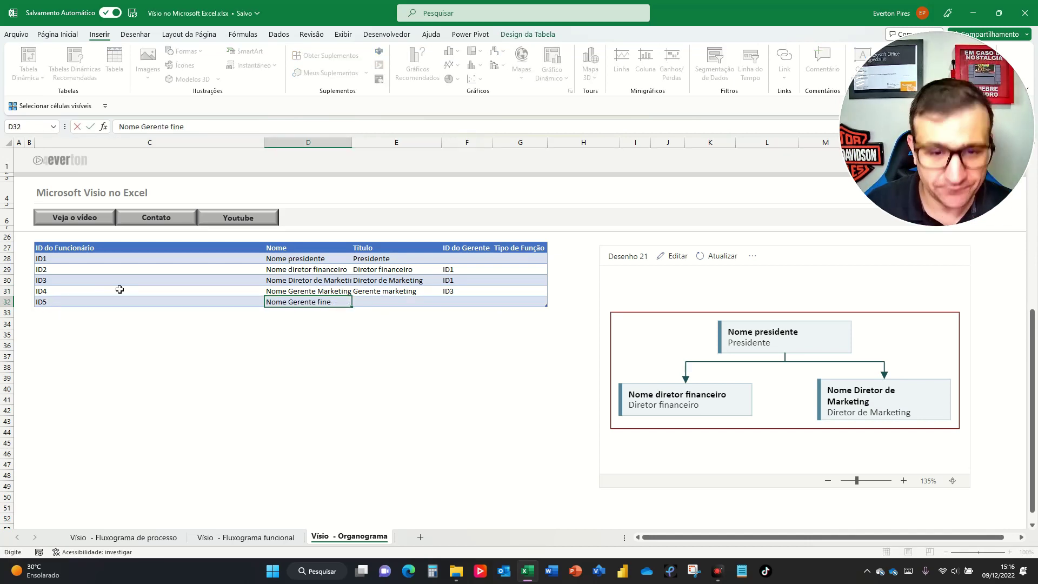
pyautogui.write('nceiro')
pyautogui.press('Tab')
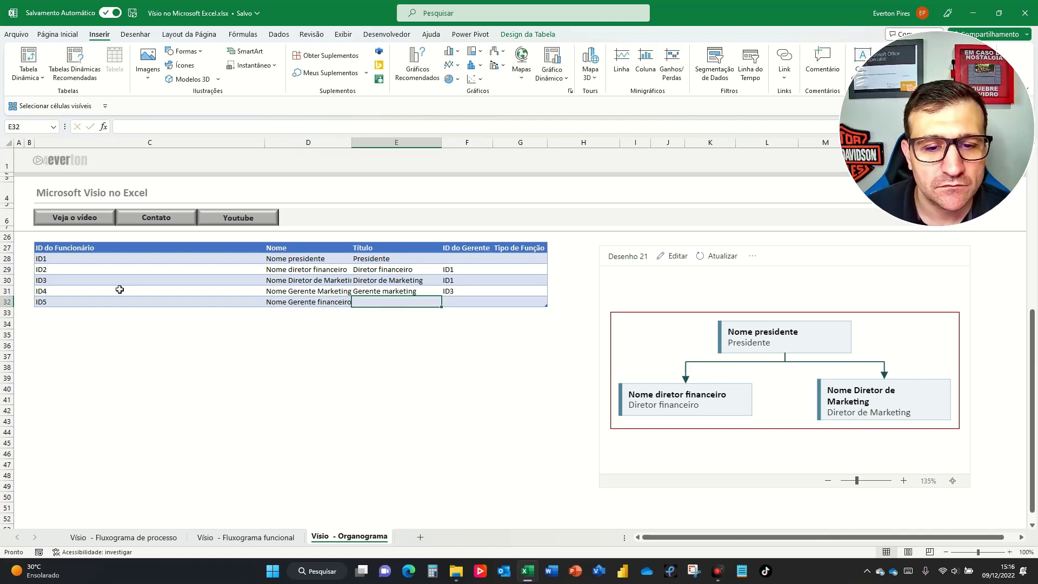
pyautogui.write('gerente financeiro')
pyautogui.press('Tab')
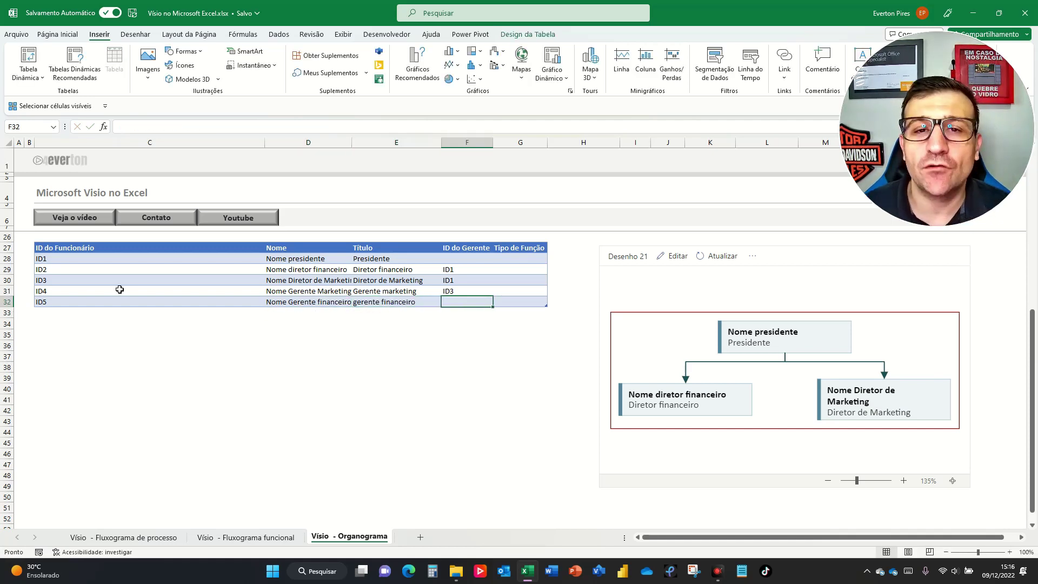
pyautogui.write('ID2')
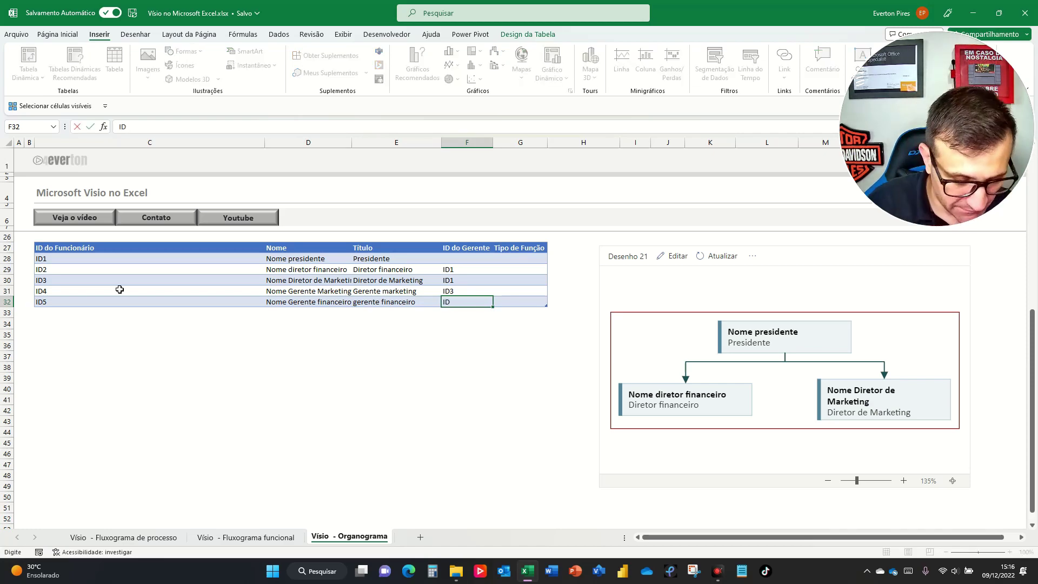
pyautogui.press('Return')
# Refresh the org chart to show all five employee boxes.
pyautogui.click(714, 256)
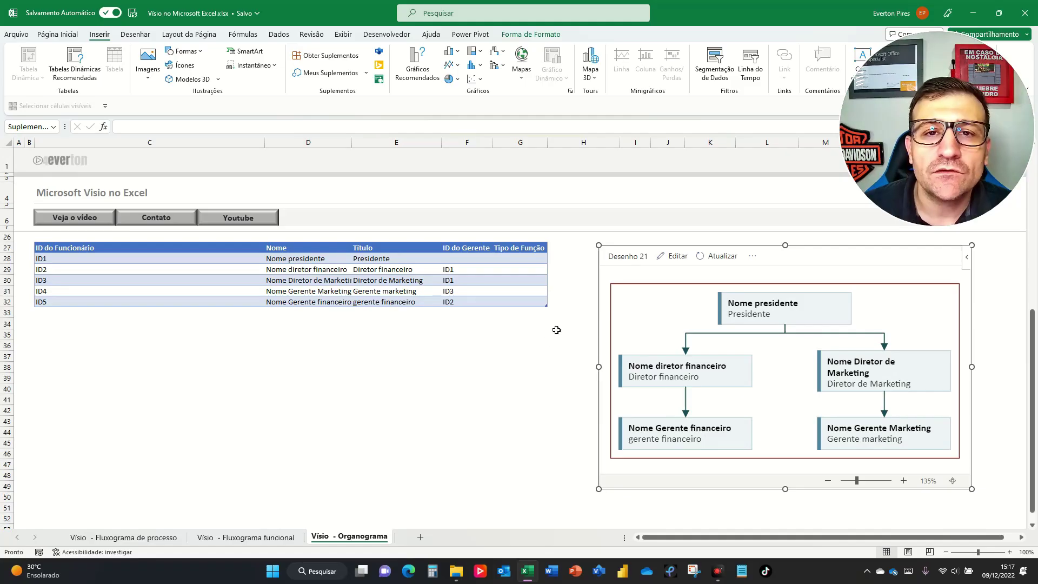
pyautogui.press('F5')
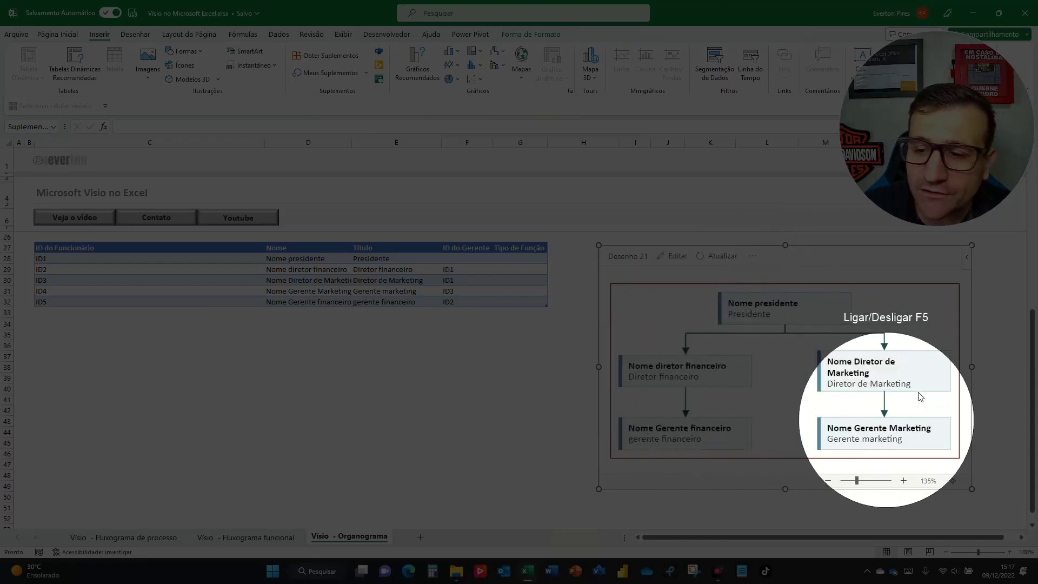
pyautogui.press('F5')
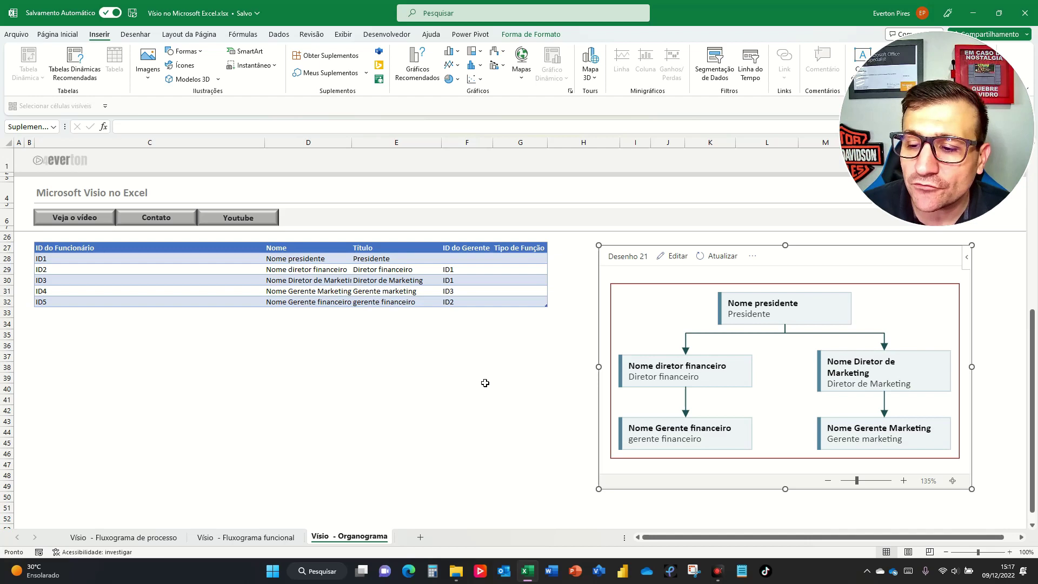
pyautogui.click(543, 400)
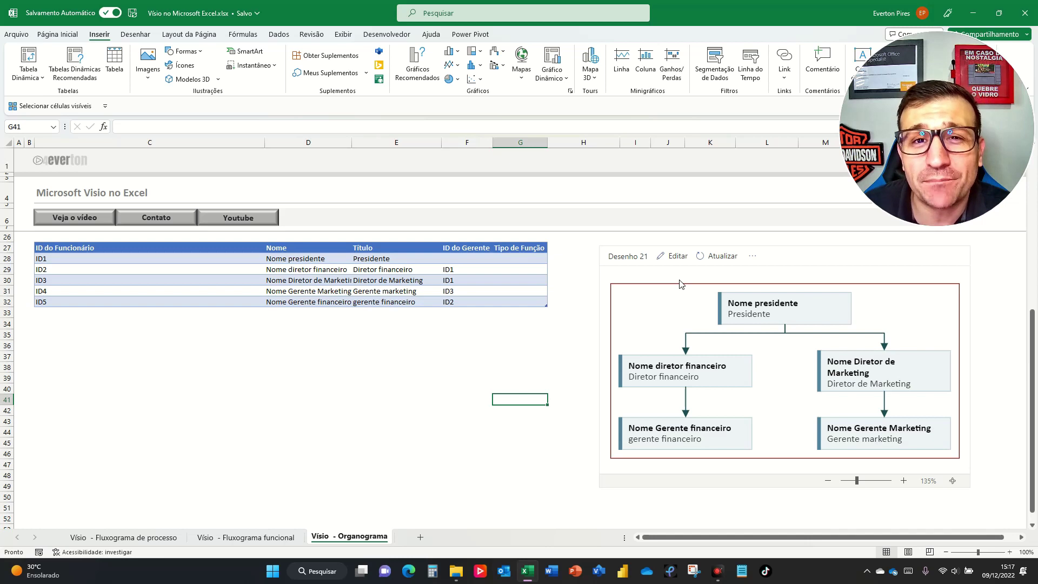
pyautogui.click(794, 254)
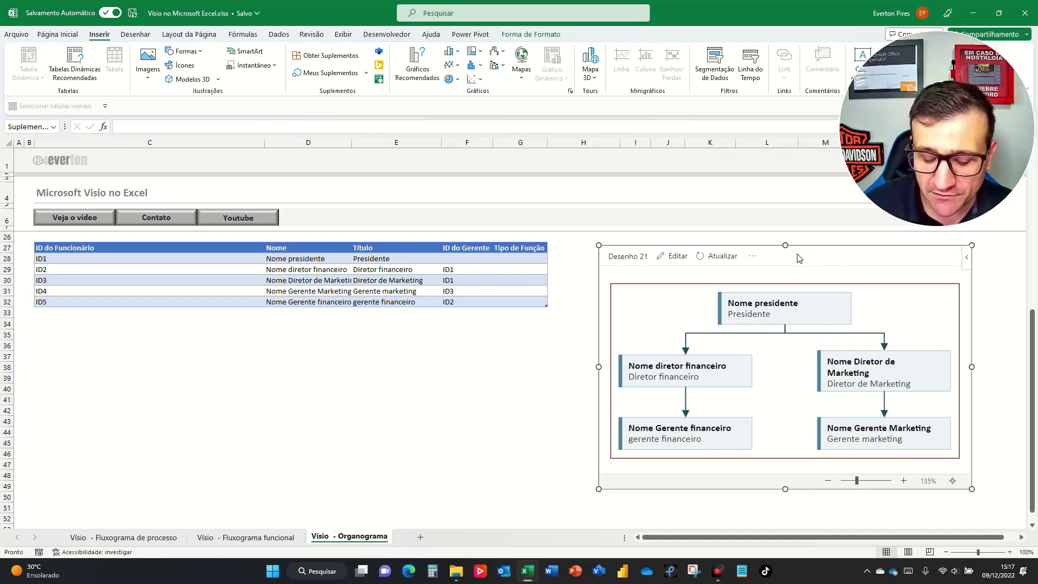
pyautogui.hotkey('ctrl', 'p')
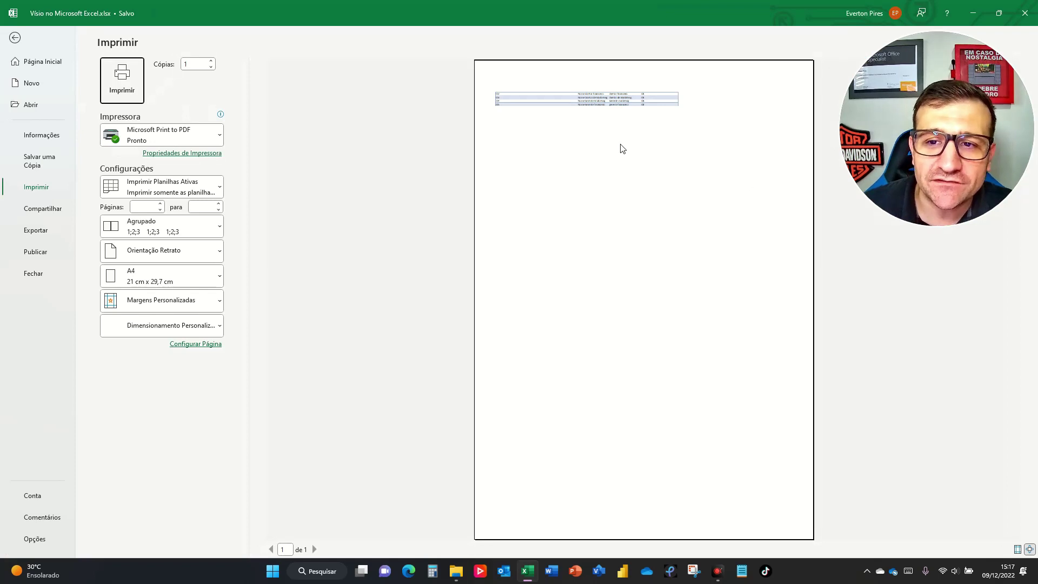
pyautogui.press('F5')
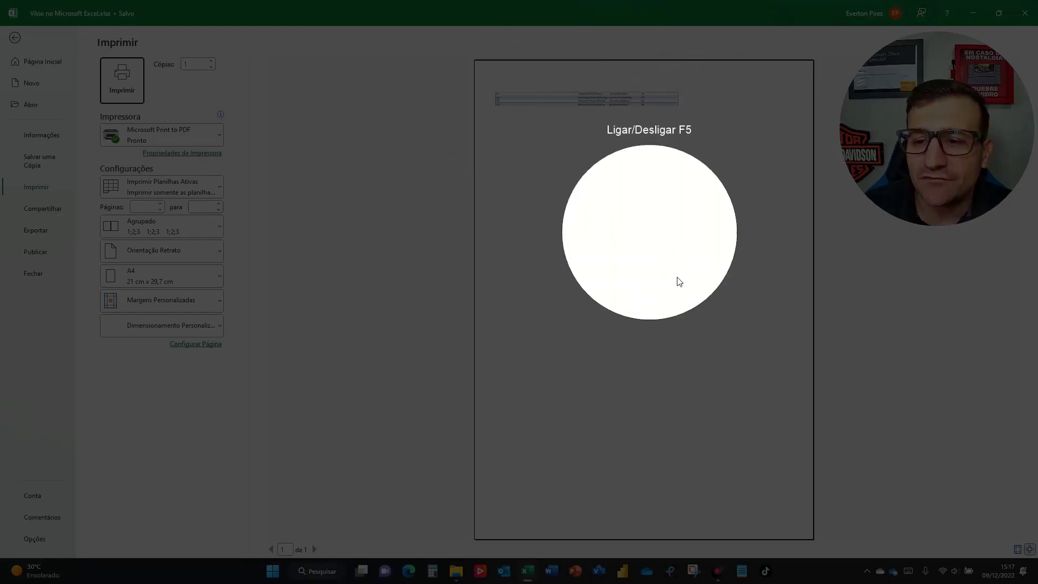
pyautogui.press('F5')
pyautogui.press('Escape')
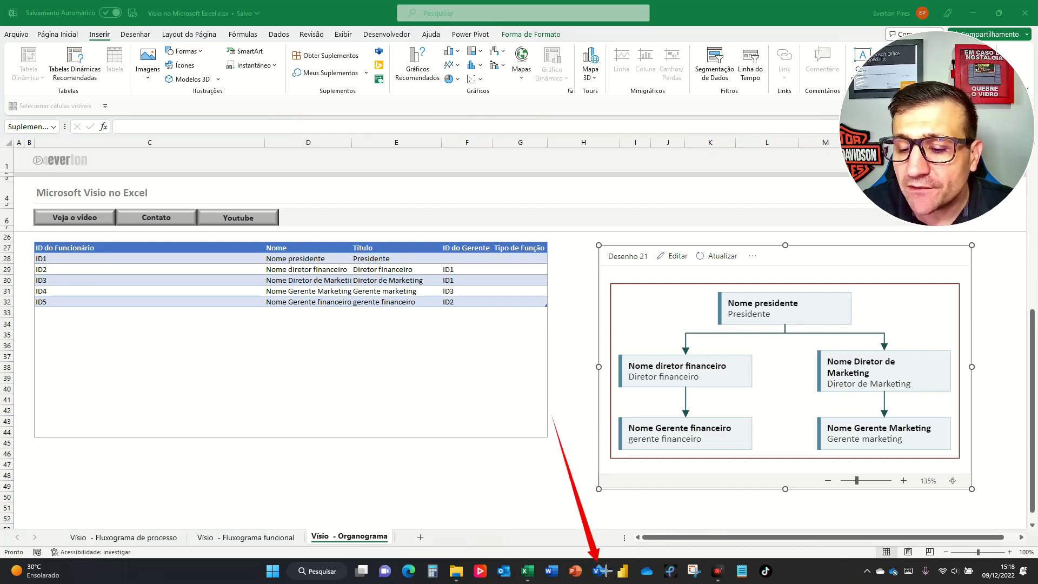
pyautogui.click(558, 487)
pyautogui.press('F5')
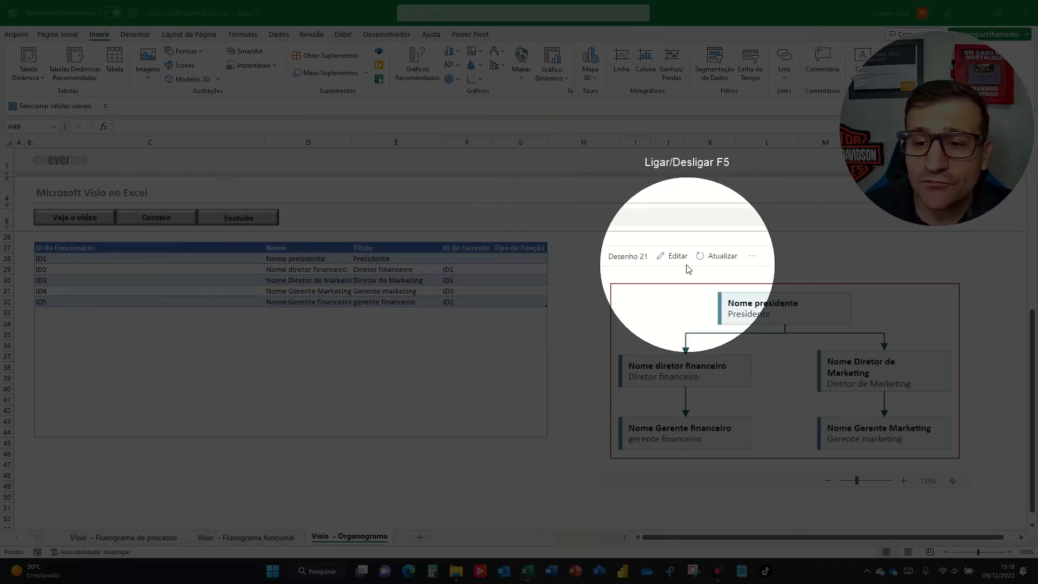
pyautogui.press('F5')
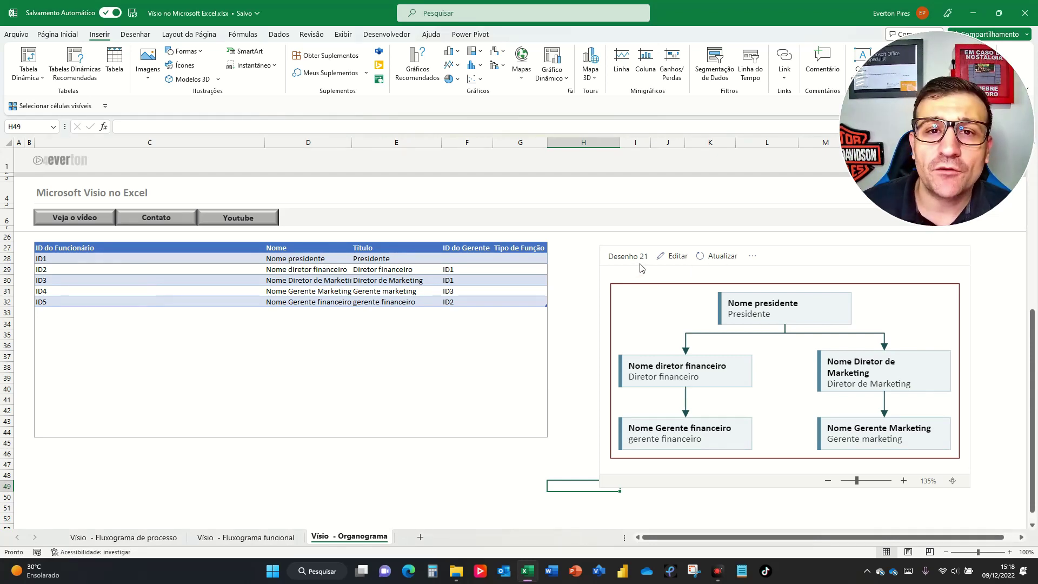
pyautogui.press('F5')
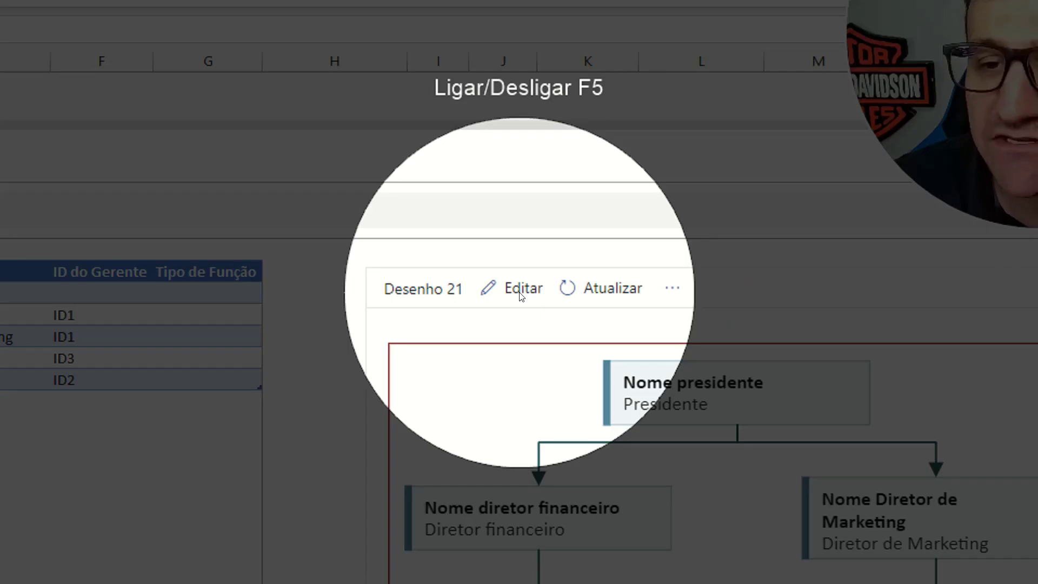
pyautogui.press('F5')
# Open the Desenho 21 org chart in Visio for the web and send it to desktop Visio.
pyautogui.click(679, 258)
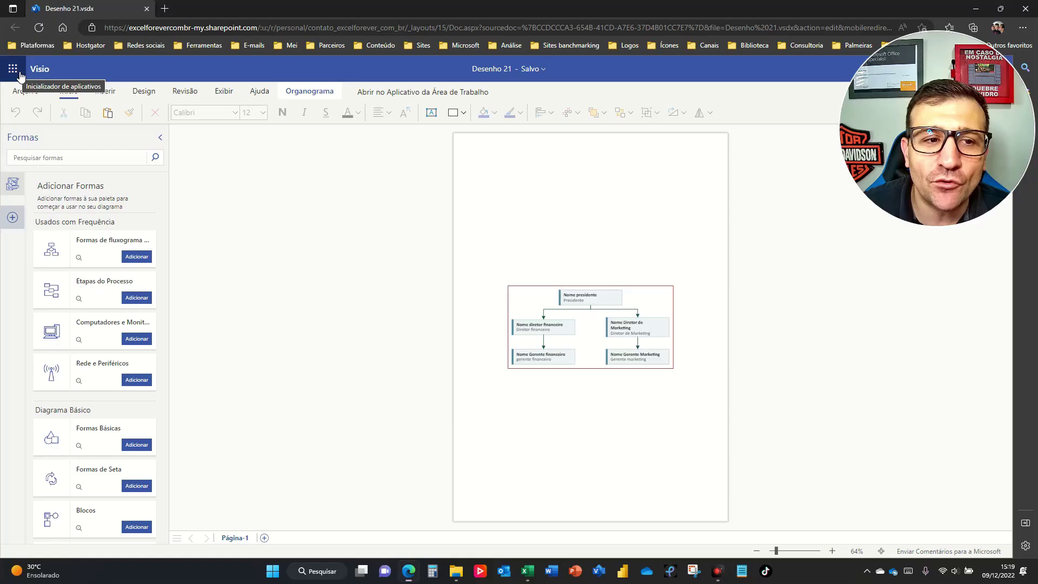
pyautogui.click(19, 73)
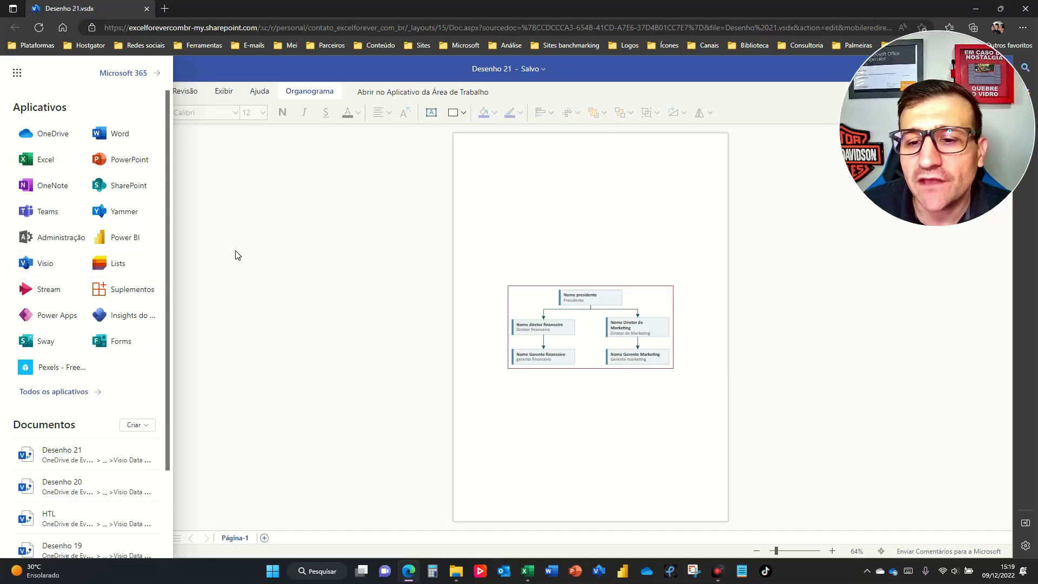
pyautogui.click(236, 251)
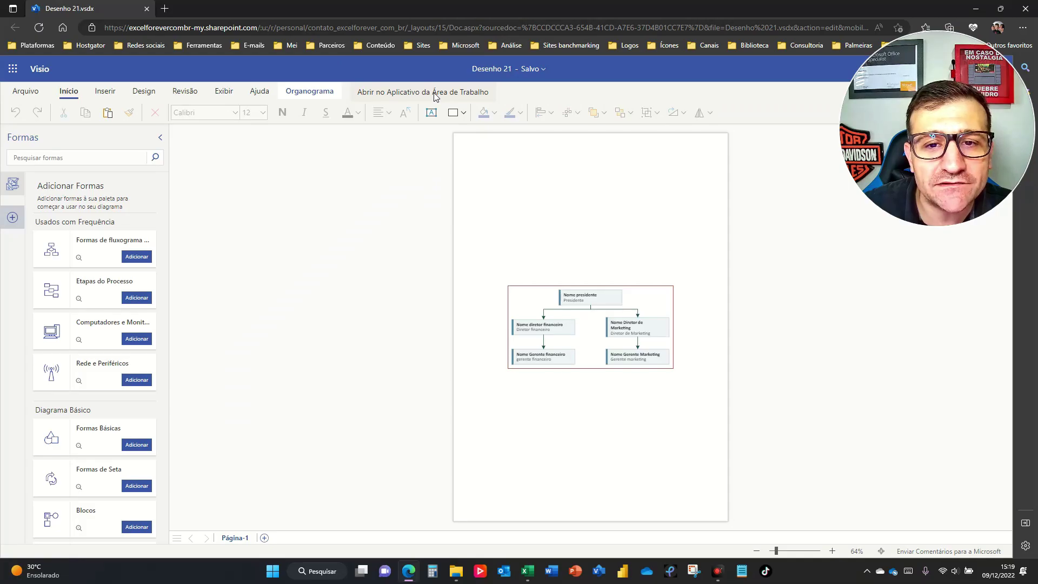
pyautogui.click(434, 96)
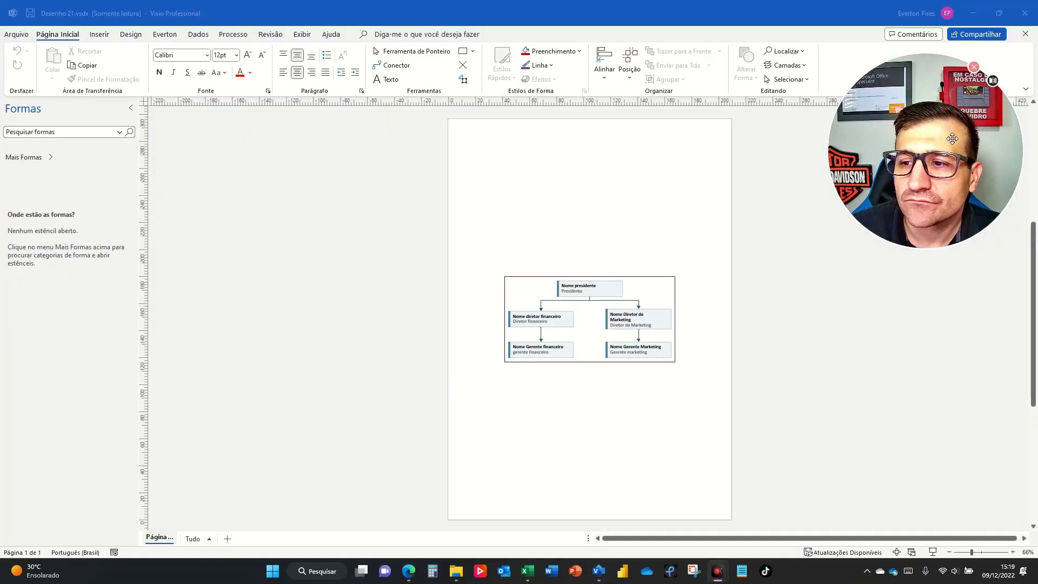
# Set the Desenho 21 page orientation to Paisagem (landscape) from the Design tab.
pyautogui.moveTo(951, 278); pyautogui.dragTo(952, 430)
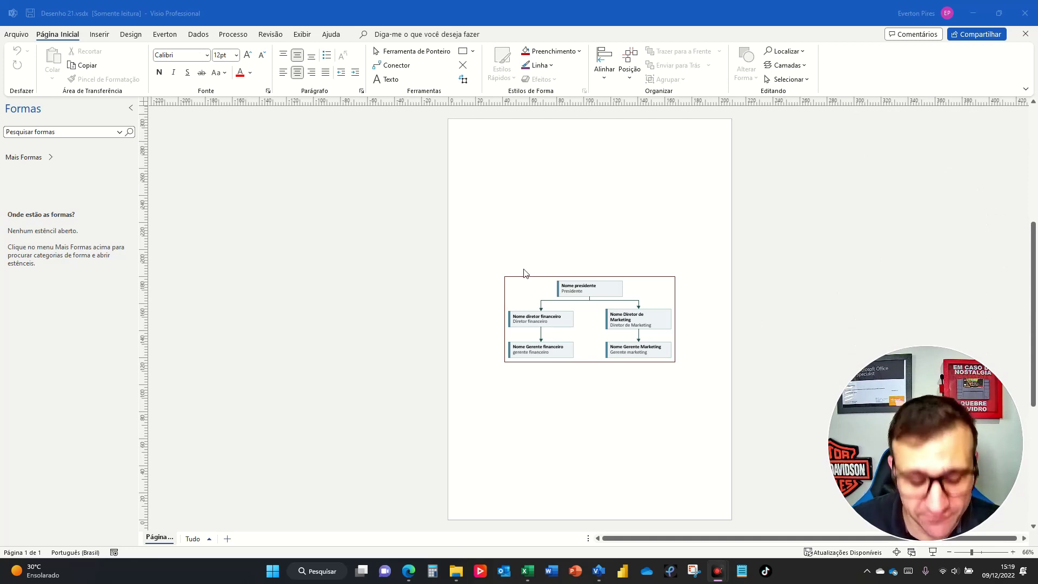
pyautogui.press('F5')
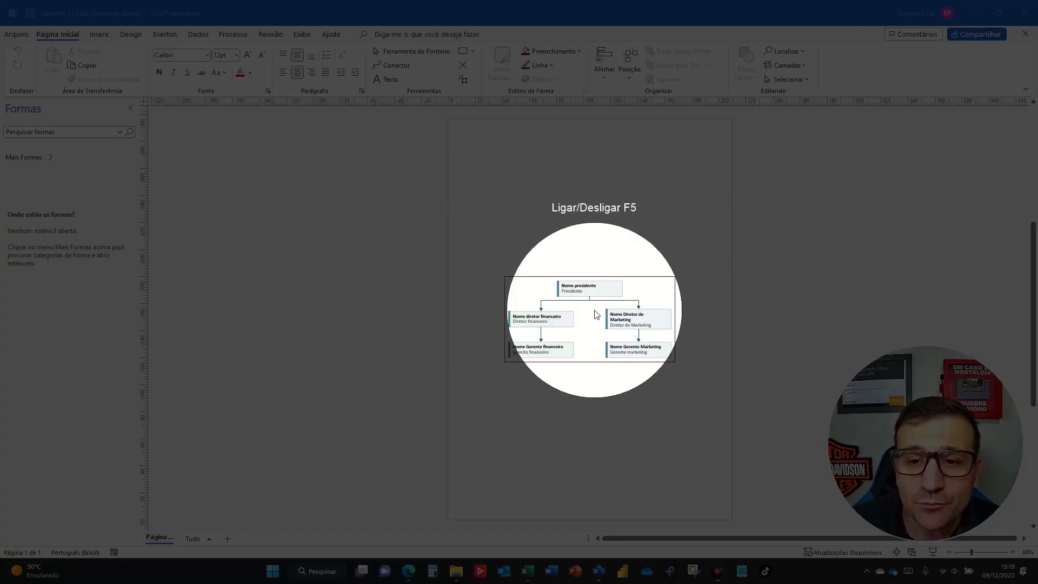
pyautogui.press('F5')
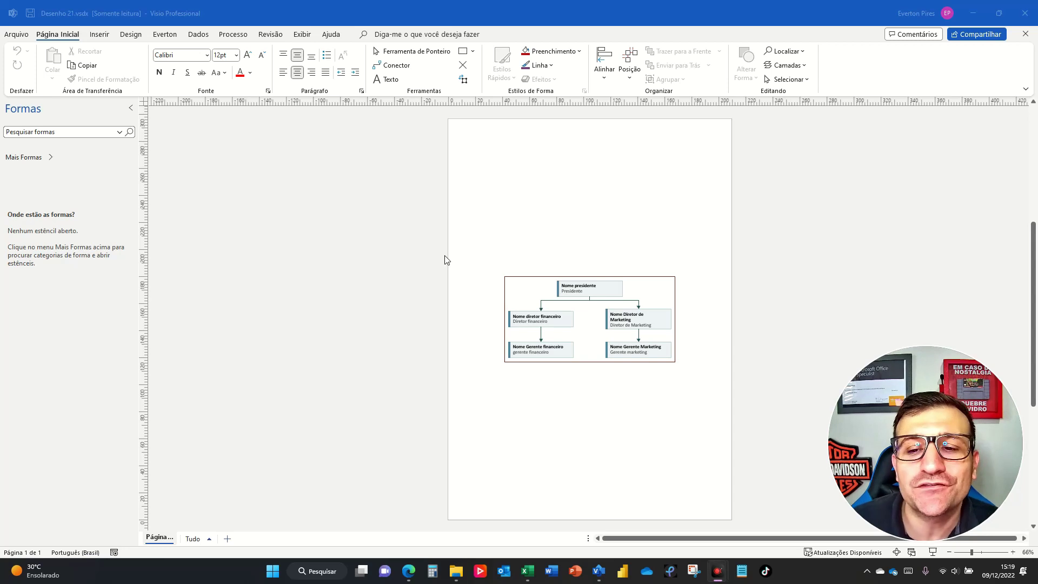
pyautogui.click(491, 211)
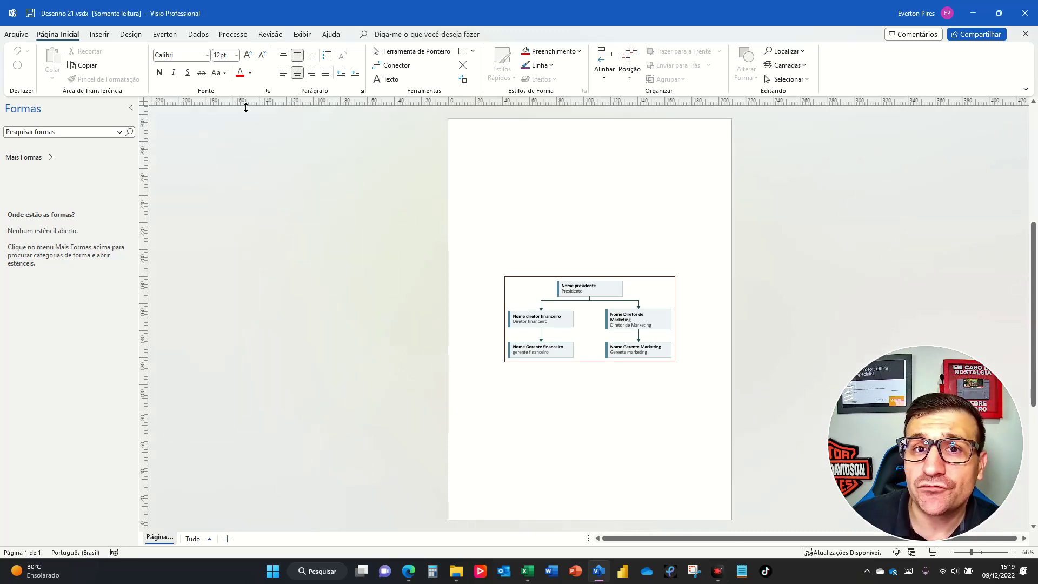
pyautogui.click(130, 35)
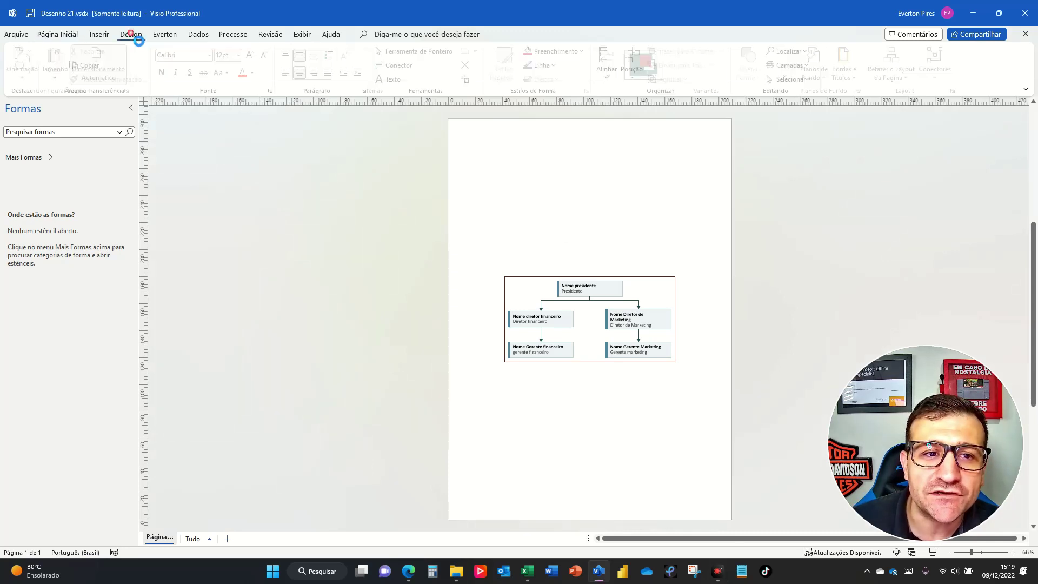
pyautogui.click(22, 69)
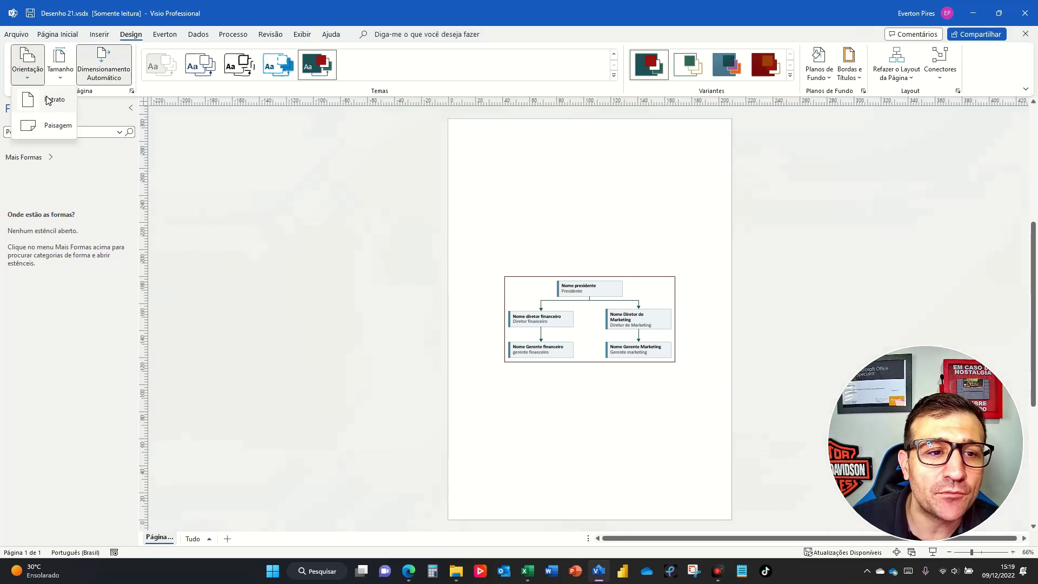
pyautogui.click(46, 130)
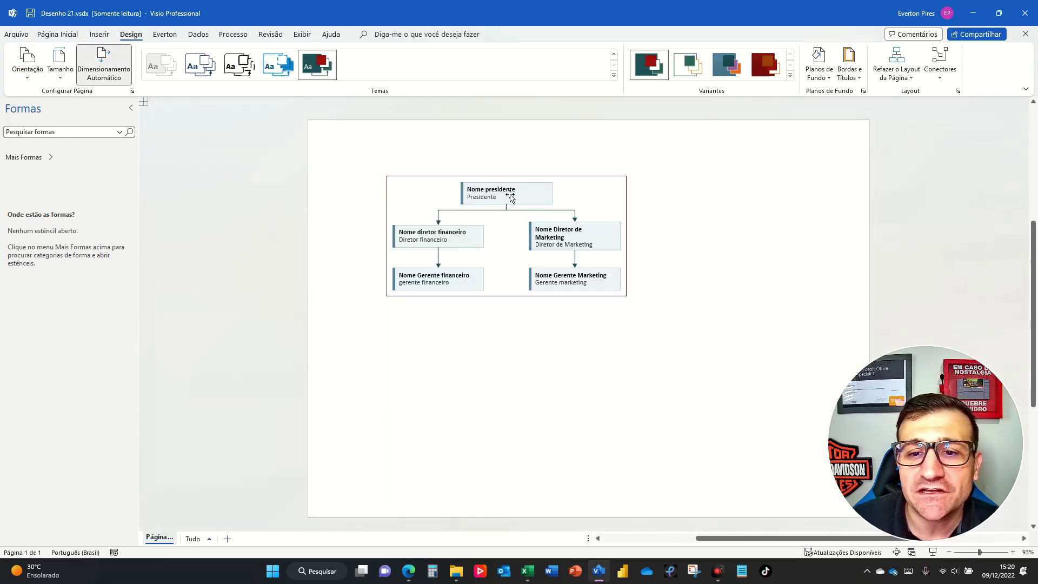
# Move the org chart container toward the page centre, keeping its original size.
pyautogui.click(450, 176)
pyautogui.moveTo(455, 182); pyautogui.dragTo(544, 272)
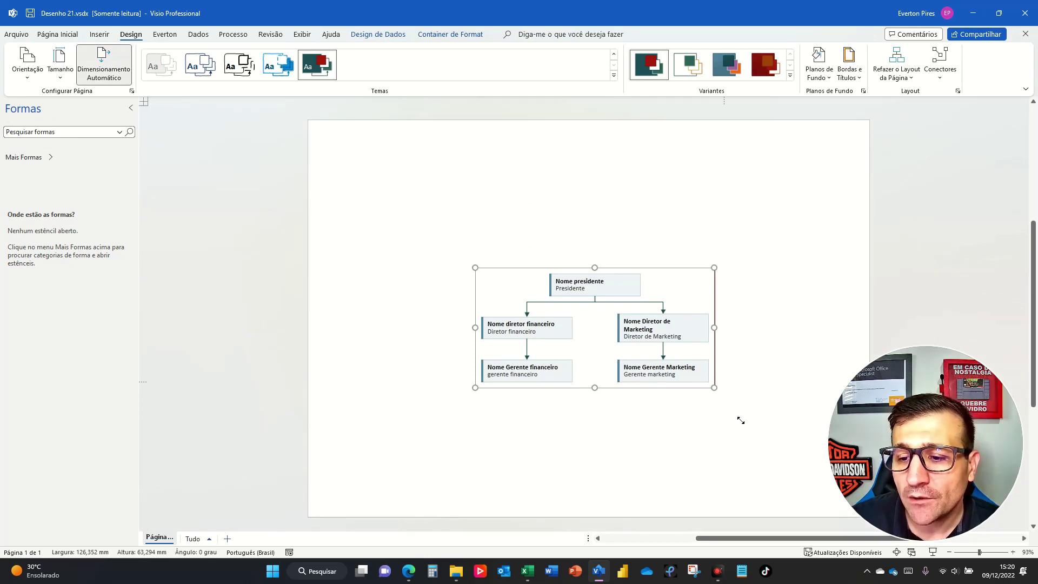
pyautogui.moveTo(714, 388); pyautogui.dragTo(885, 473)
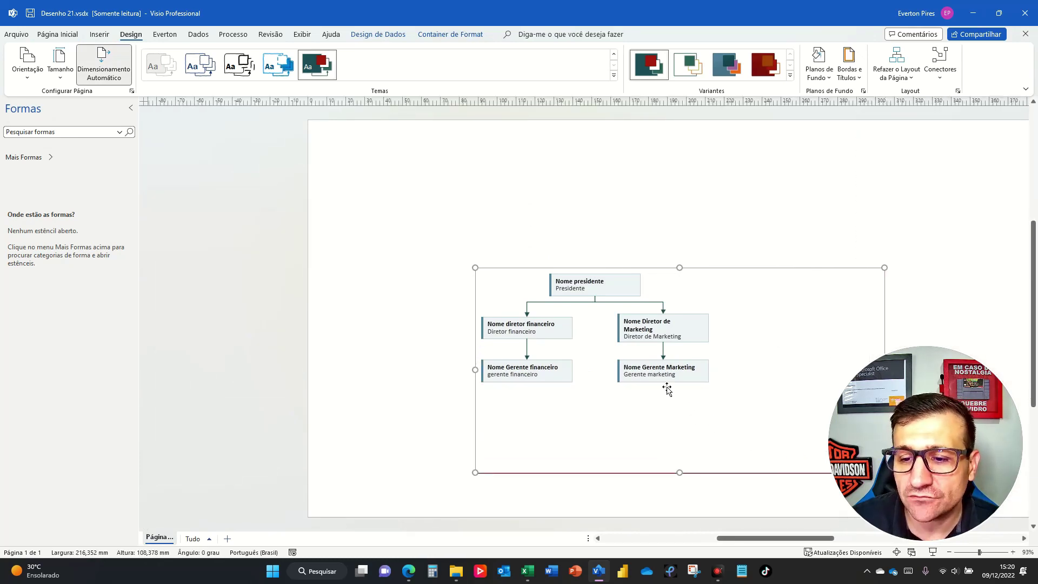
pyautogui.hotkey('ctrl', 'z')
pyautogui.click(613, 229)
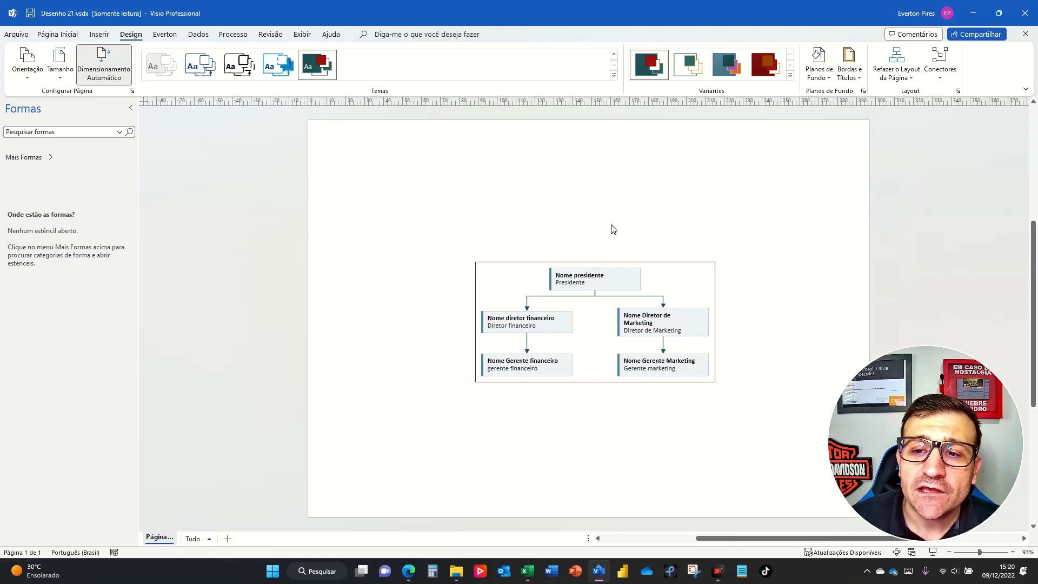
# Check the print preview with Microsoft Print to PDF, then close Desenho 21 choosing Não Salvar.
pyautogui.hotkey('ctrl', 'p')
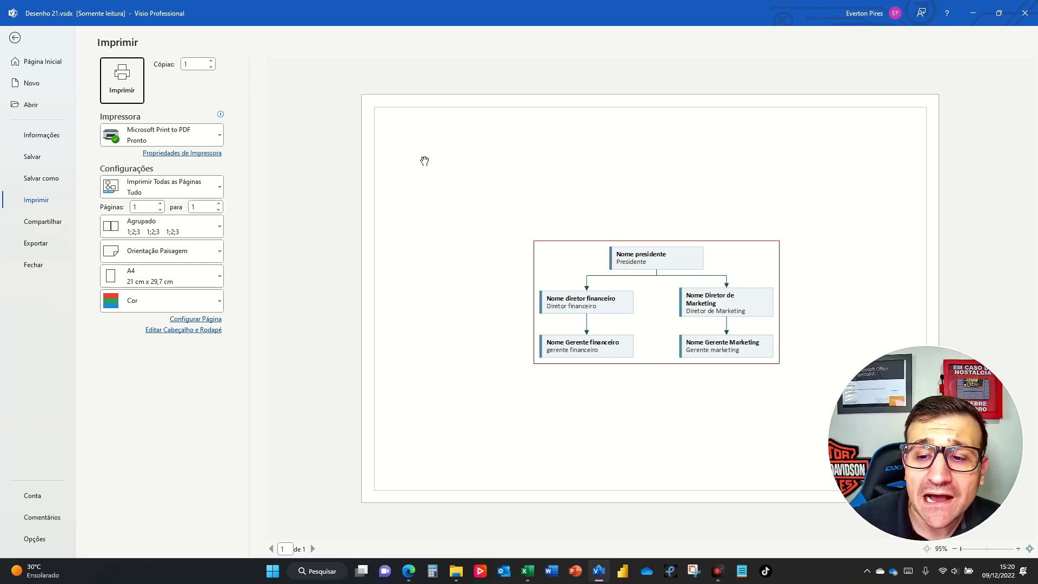
pyautogui.click(216, 136)
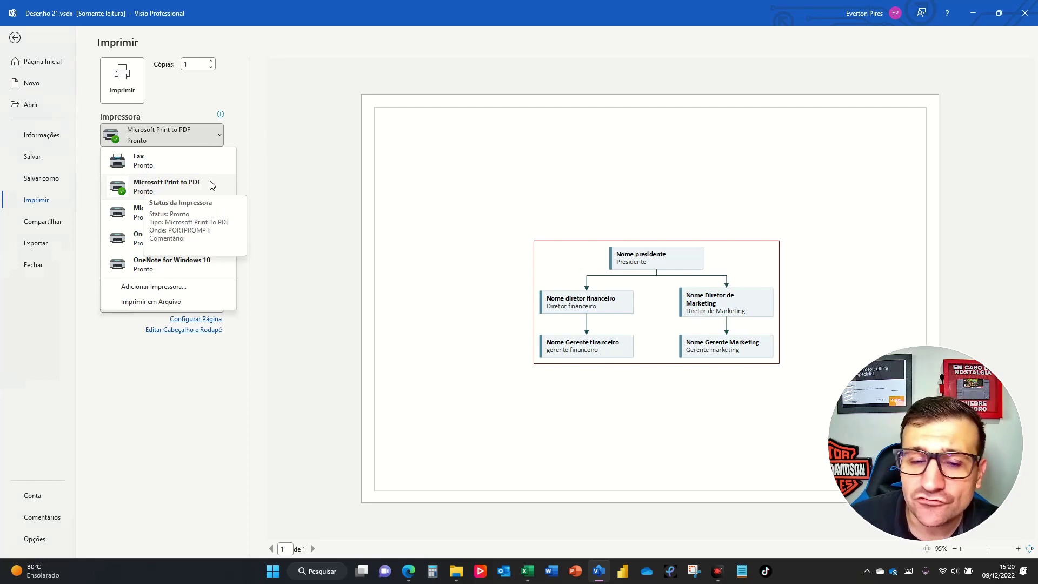
pyautogui.click(301, 203)
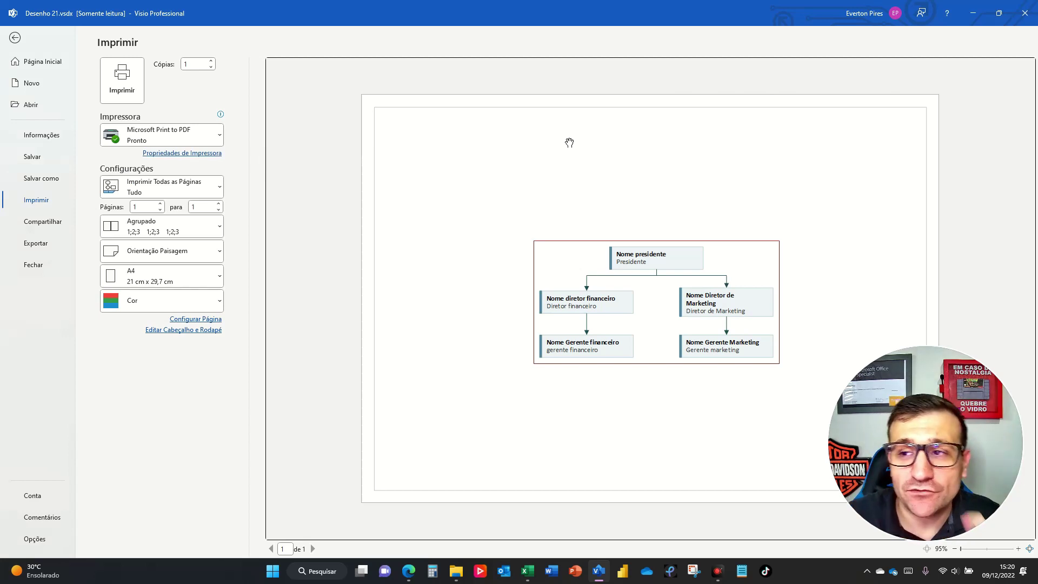
pyautogui.hotkey('ctrl', 'w')
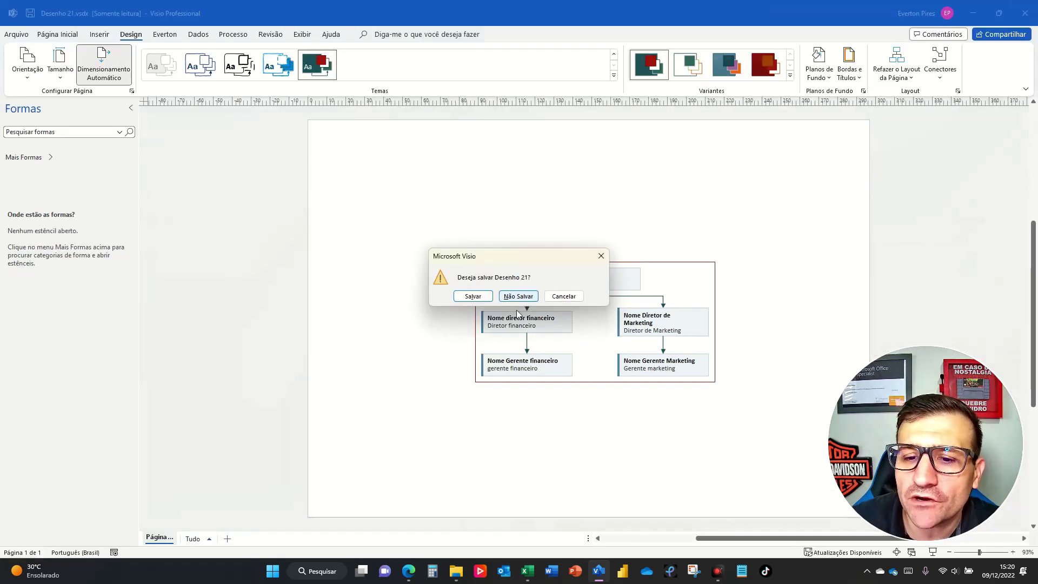
pyautogui.click(520, 296)
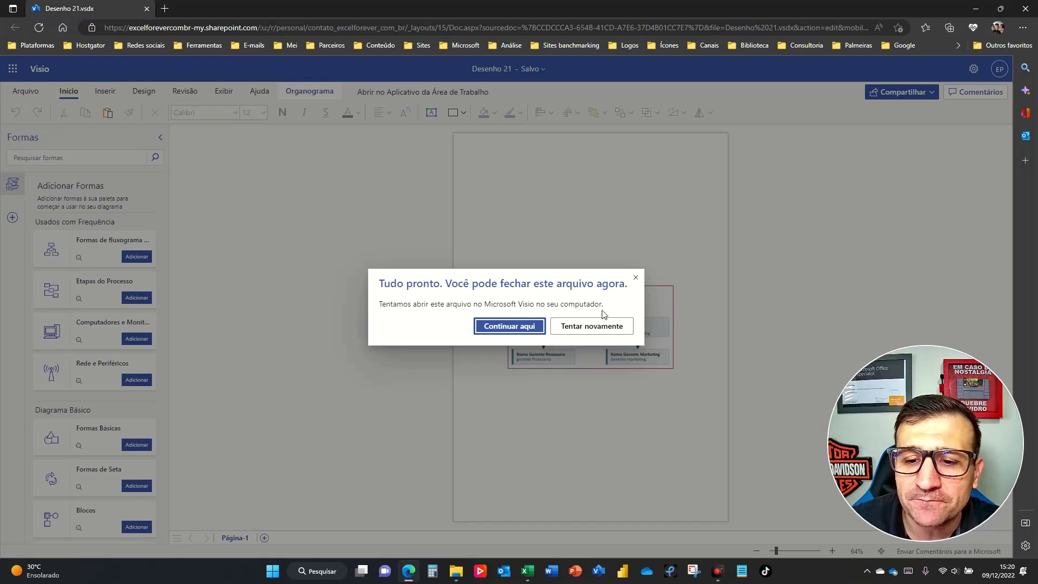
# Confirm Continuar aqui, close the Edge window, and launch desktop Visio from the taskbar.
pyautogui.click(510, 326)
pyautogui.click(147, 9)
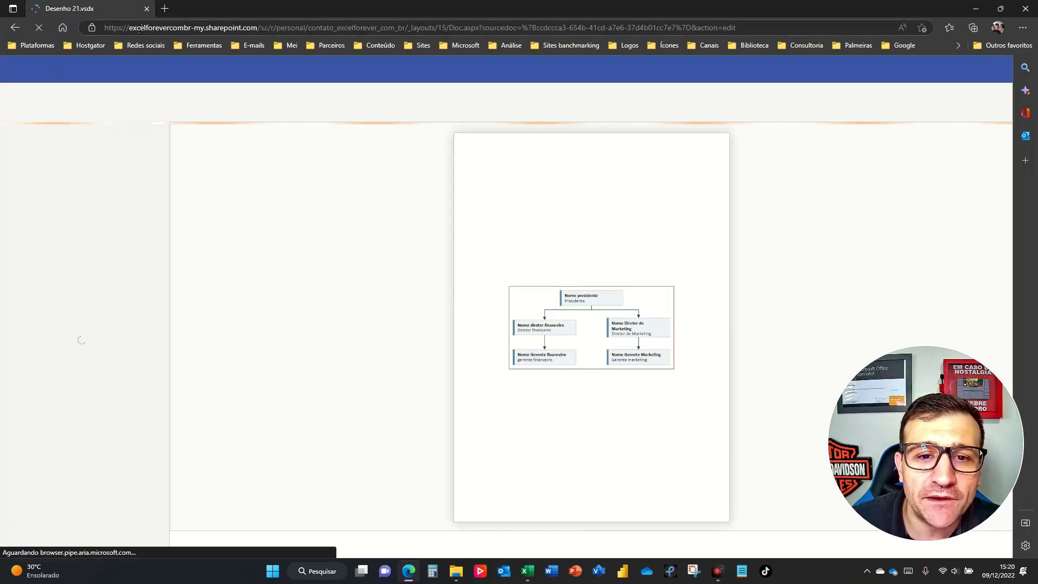
pyautogui.press('F5')
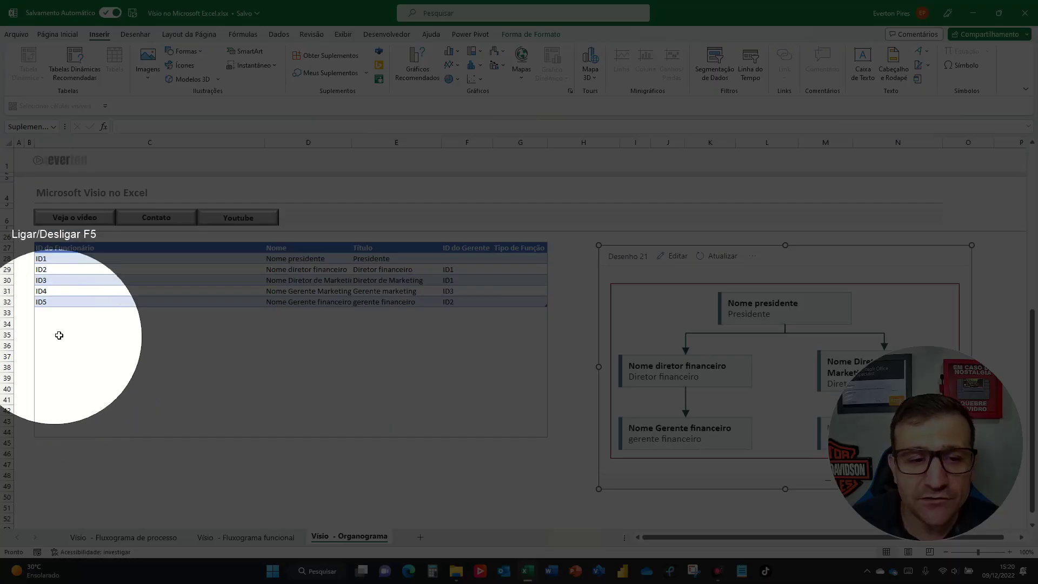
pyautogui.press('F5')
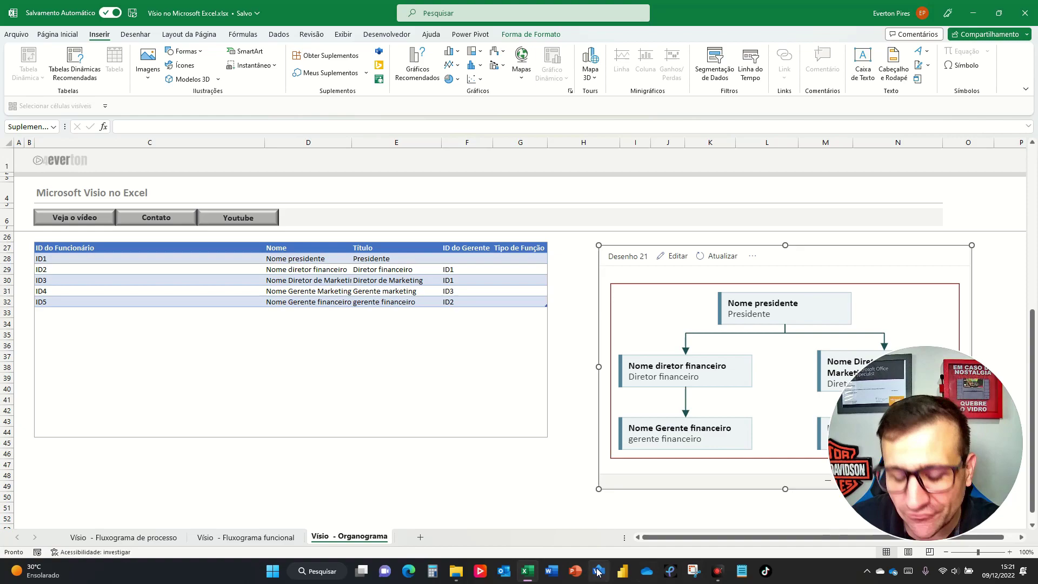
pyautogui.press('F5')
pyautogui.press('F5')
pyautogui.click(598, 571)
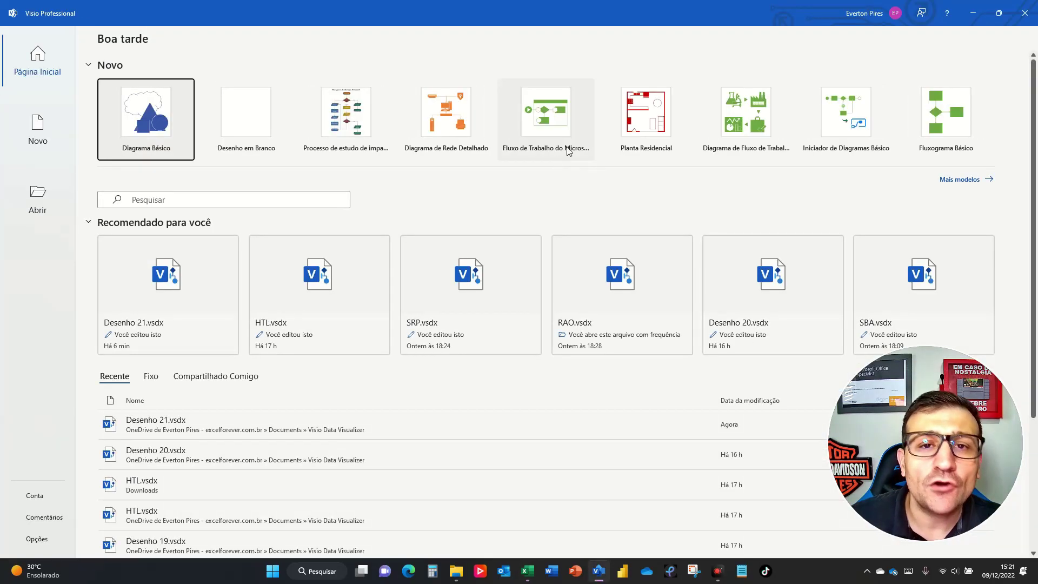
# Open Desenho 21.vsdx from Recente, dismiss the SALVAR NOVAMENTE bar, and return to Excel.
pyautogui.hotkey('ctrl', '2')
pyautogui.moveTo(83, 397); pyautogui.dragTo(557, 456)
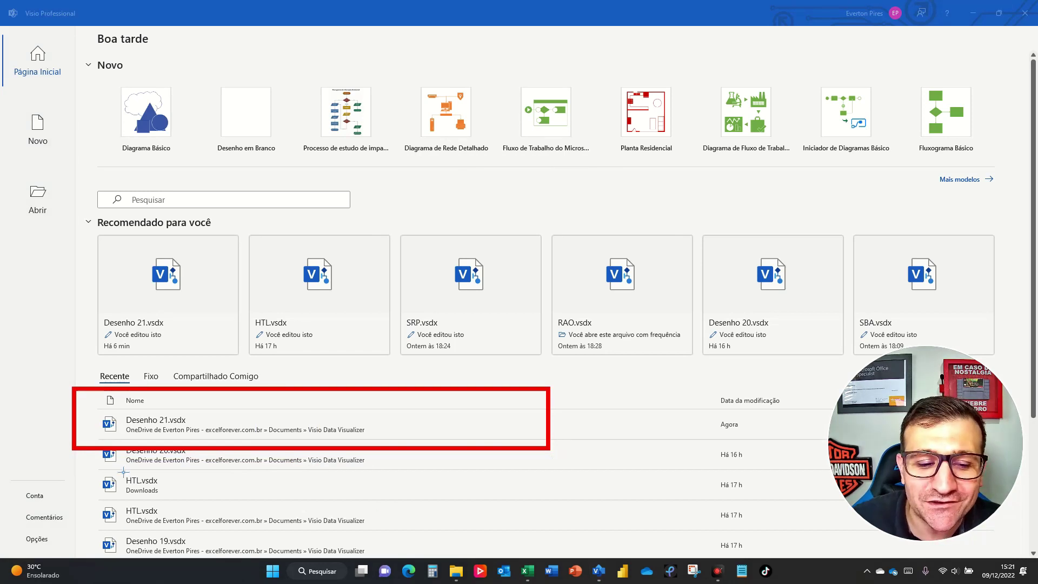
pyautogui.click(153, 423)
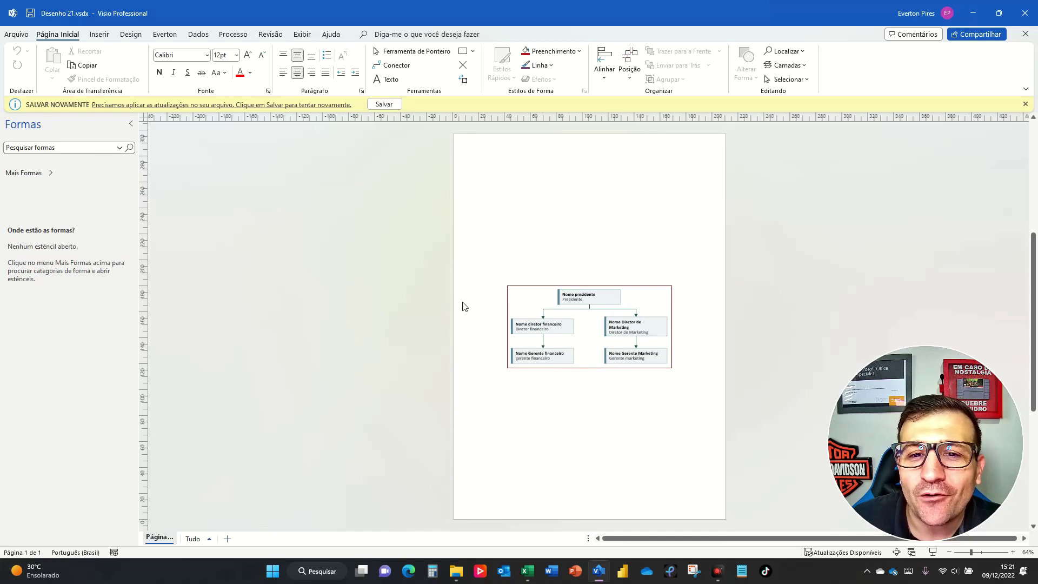
pyautogui.click(1025, 104)
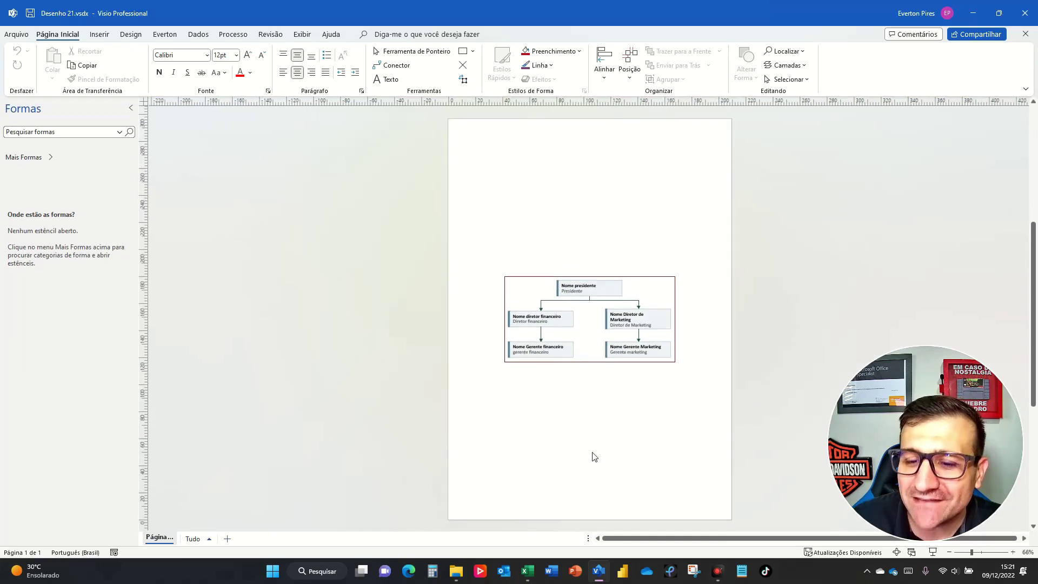
pyautogui.click(530, 568)
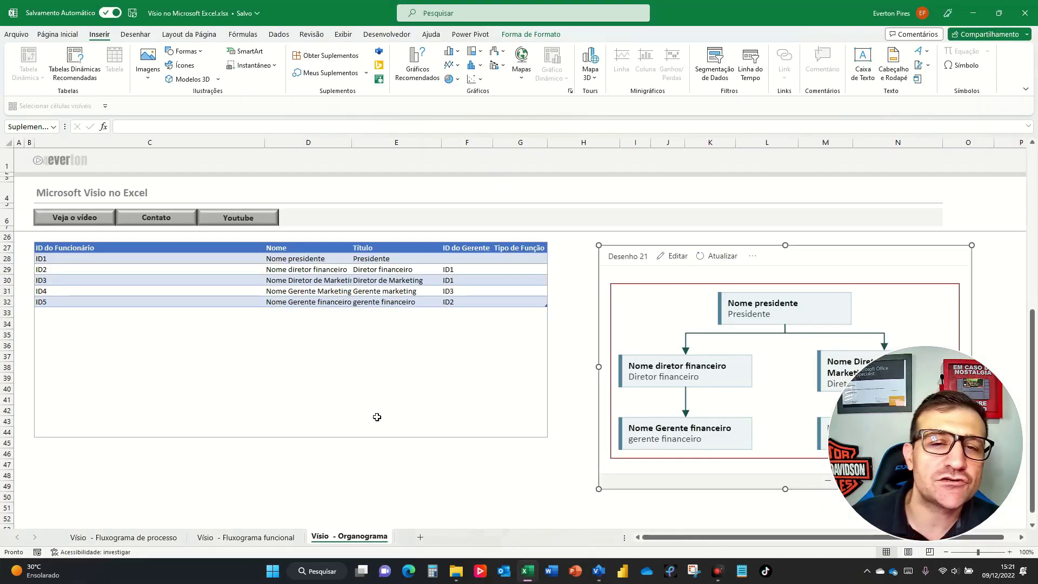